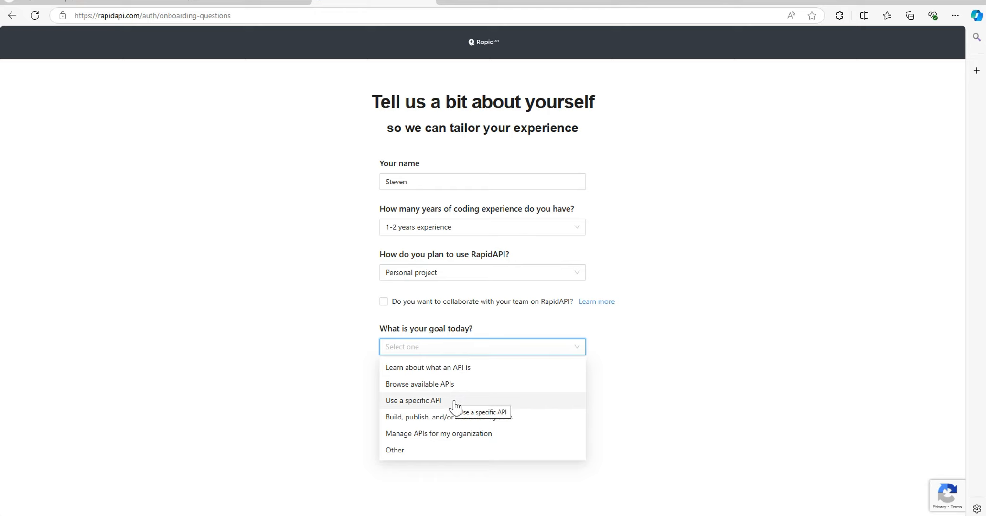
- Choose "Use a specific API" as today's goal and submit the RapidAPI onboarding form
left_click(426, 401)
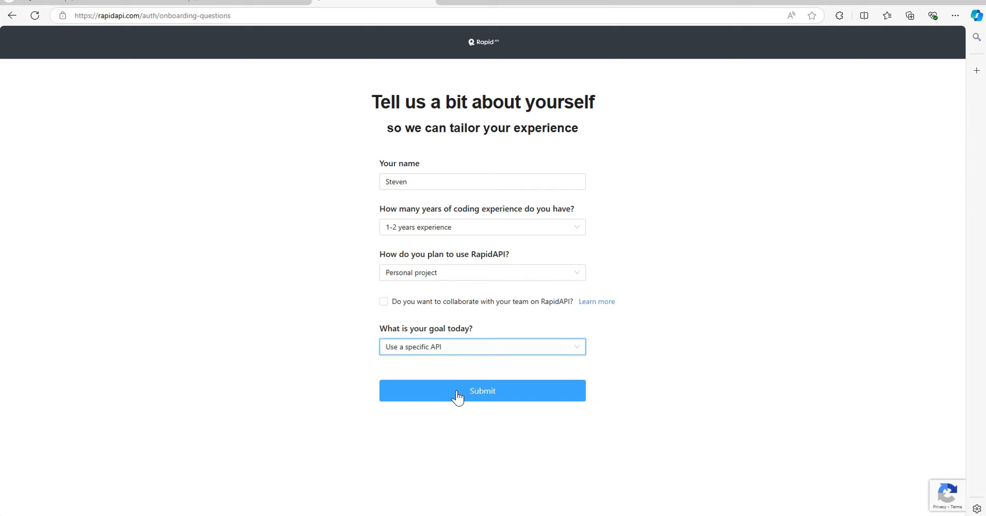
left_click(458, 395)
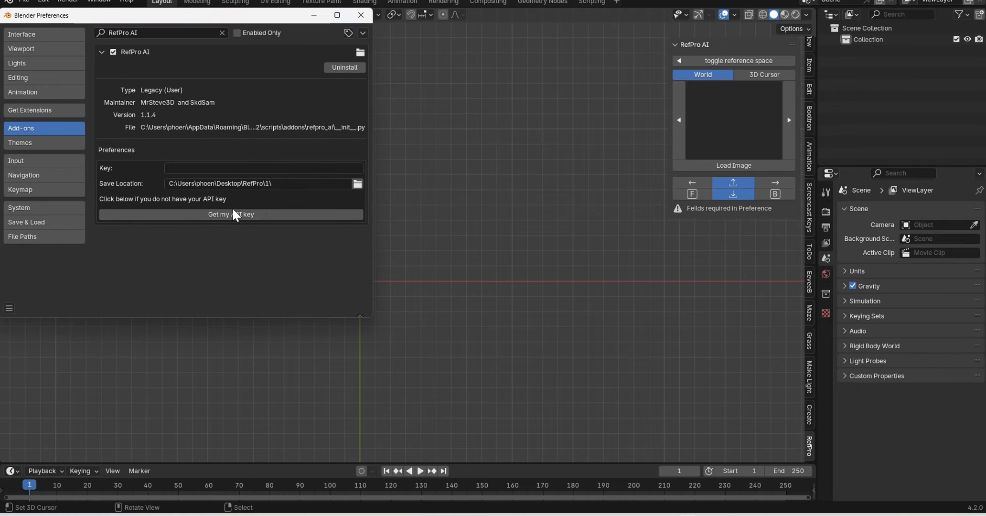
- Switch to Blender, follow RefPro AI's link for getting an API key, and show the app's key in the Text to image API playground
left_click(233, 213)
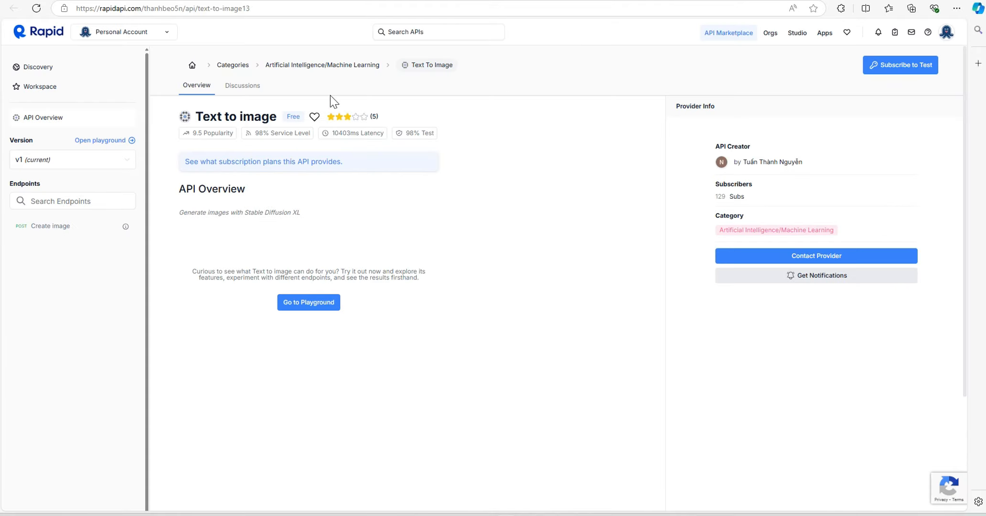
left_click(300, 303)
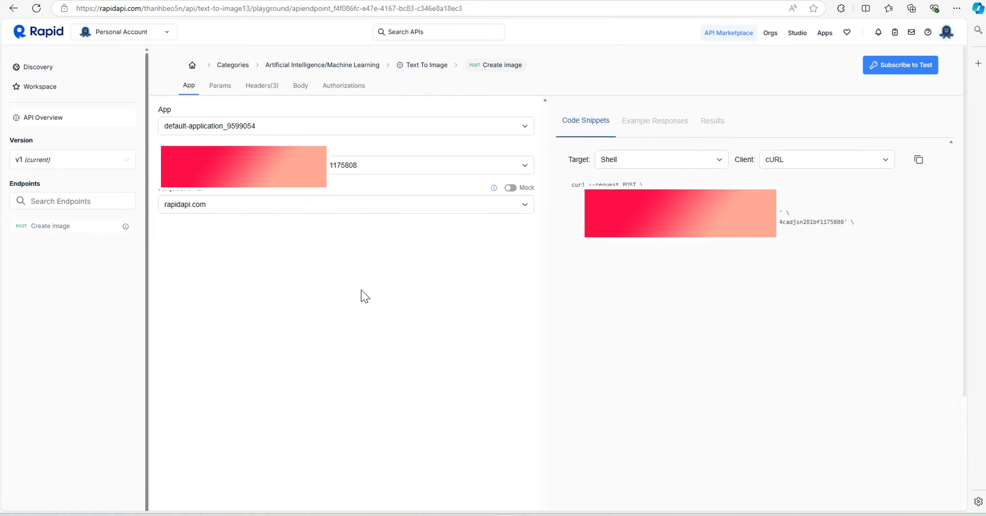
left_click(283, 166)
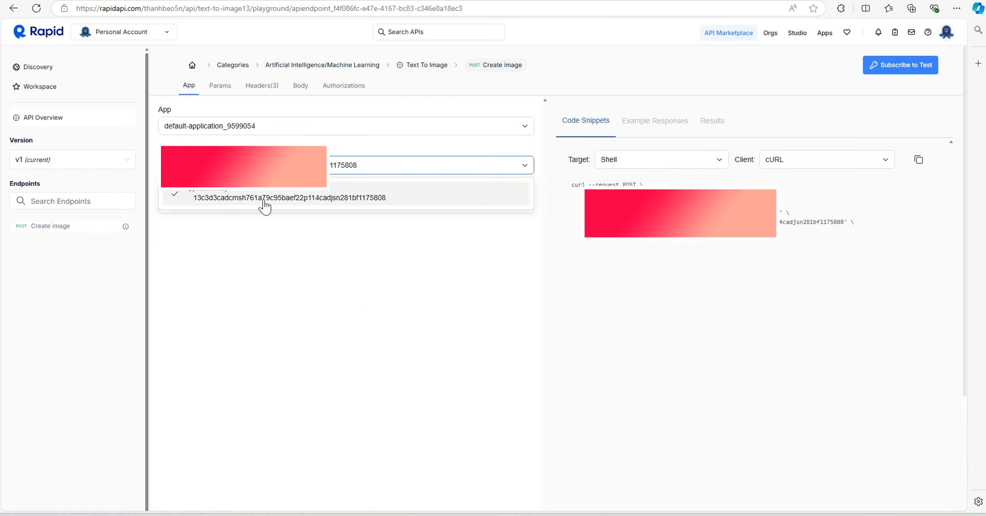
left_click(290, 196)
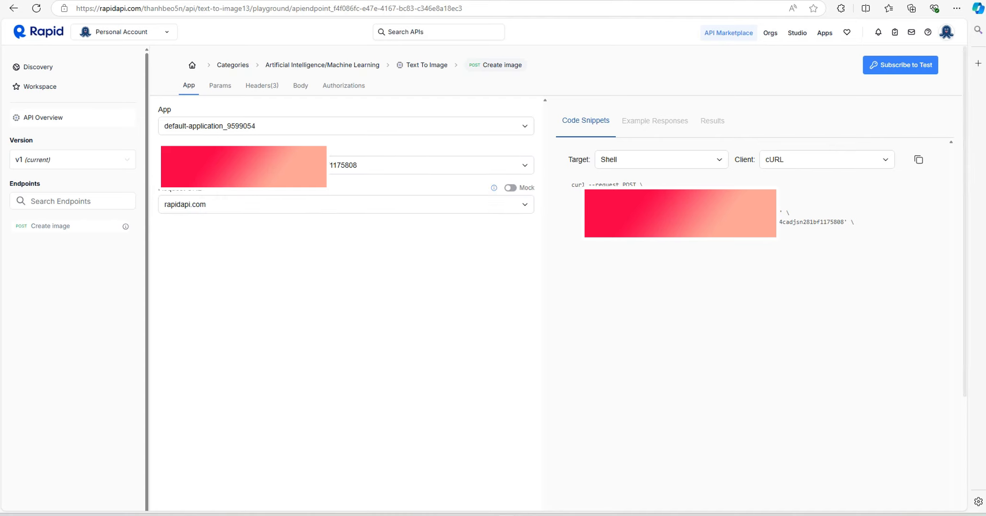
- Copy the API key from the cURL snippet, paste it into RefPro AI's Key preference in Blender, and close the preferences
left_click_drag(779, 222, 847, 226)
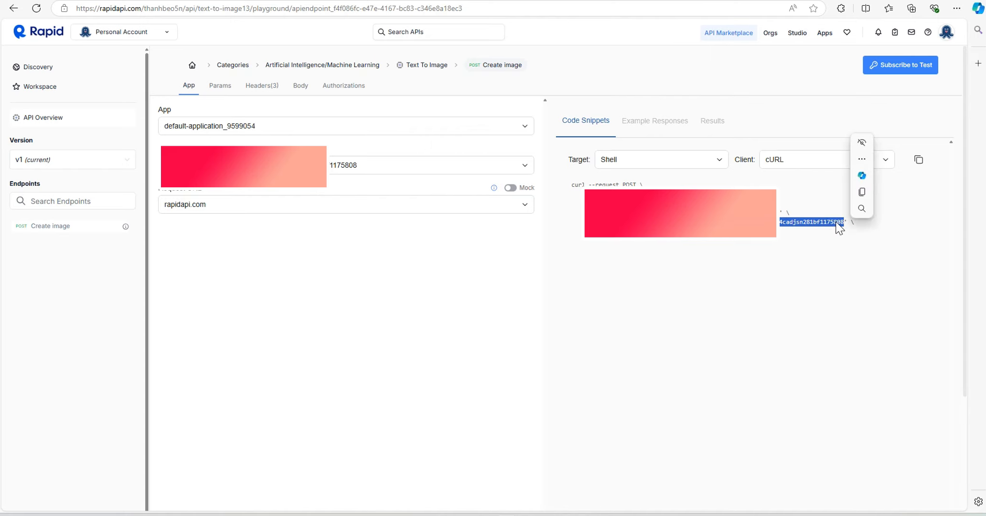
key("ctrl+c")
key("alt+Tab")
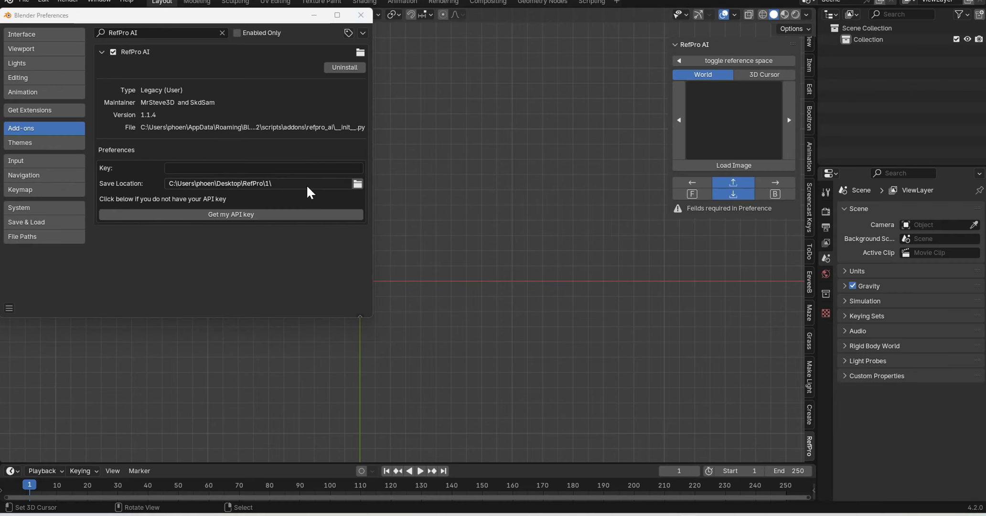
left_click(290, 169)
key("ctrl+v")
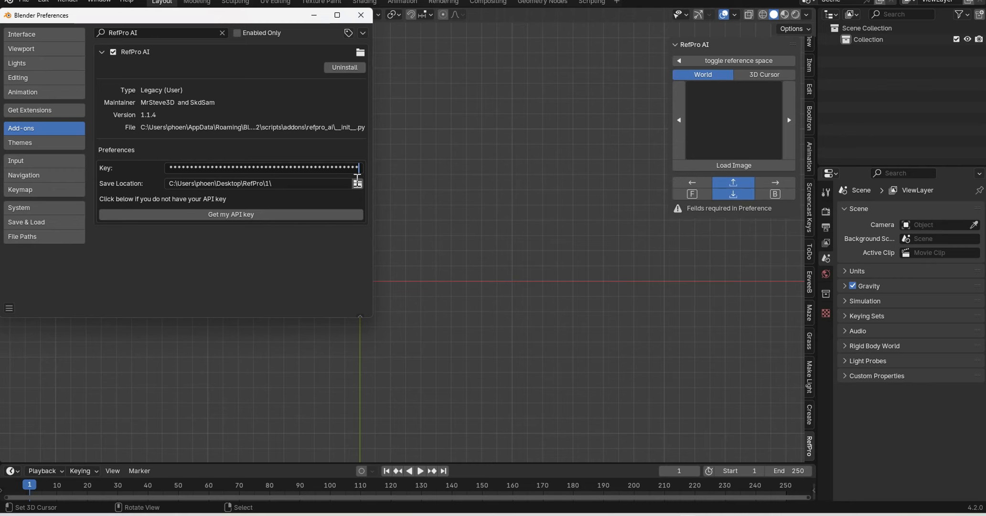
key("Return")
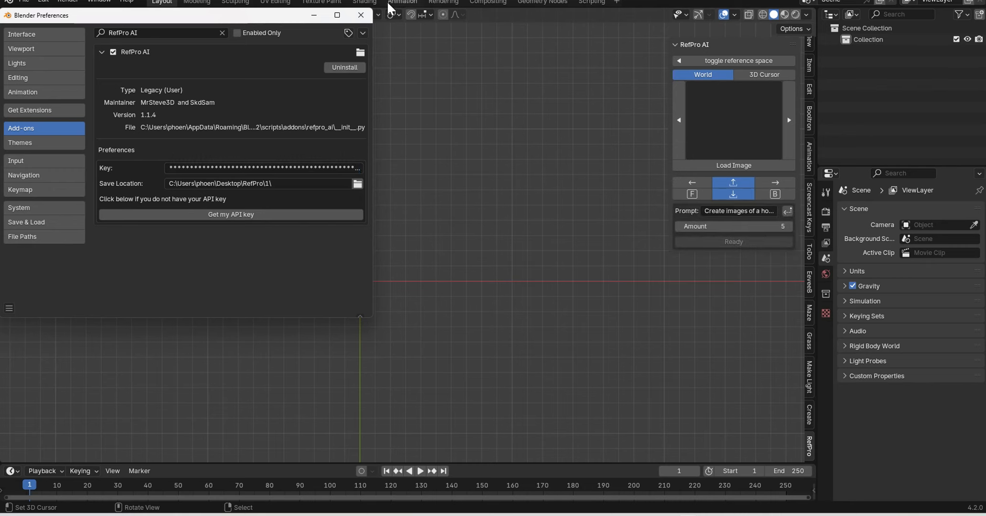
left_click(360, 14)
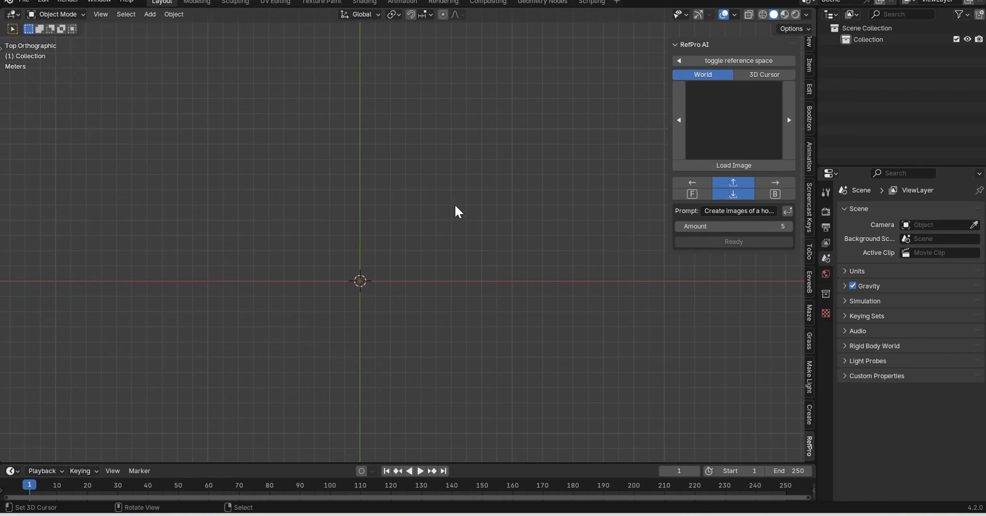
- Show a widened reference space beside the 3D viewport and clear its list of horse images
left_click(758, 60)
left_click(196, 65)
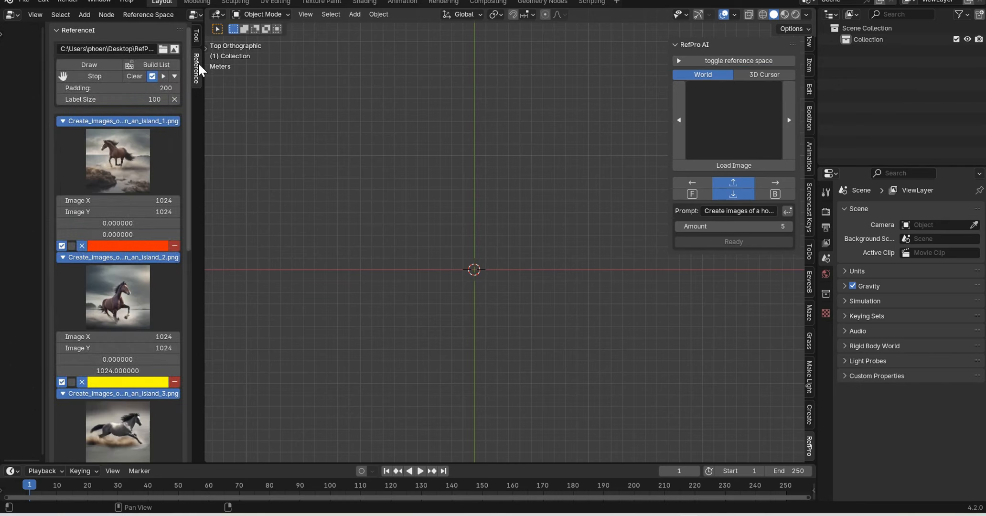
left_click_drag(203, 190, 318, 207)
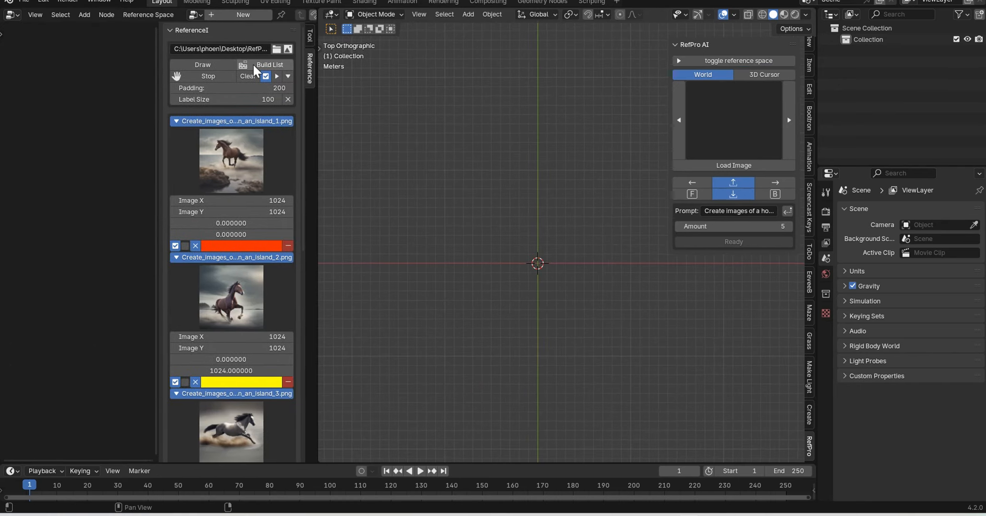
left_click(252, 76)
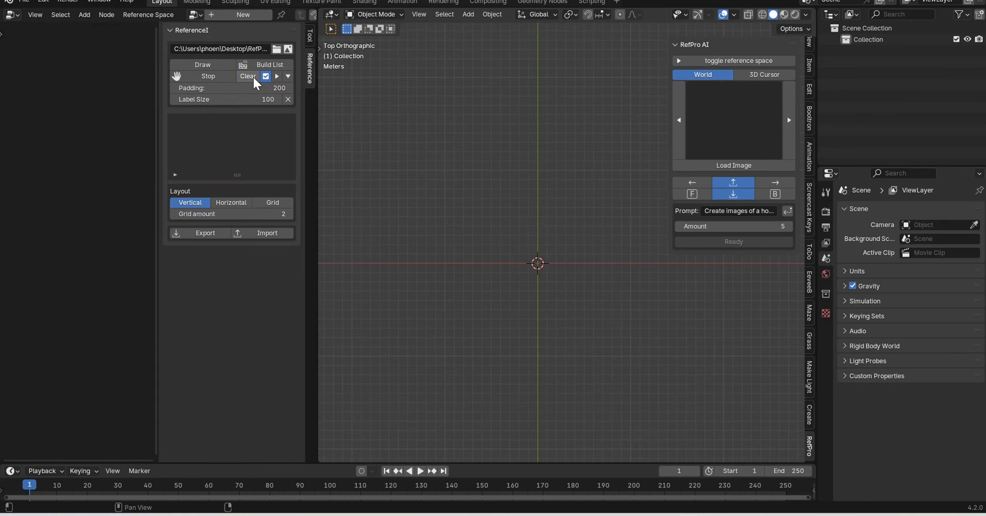
- Check the existing images in the RefPro\1 reference folder and leave the file browser without accepting a file
left_click(276, 49)
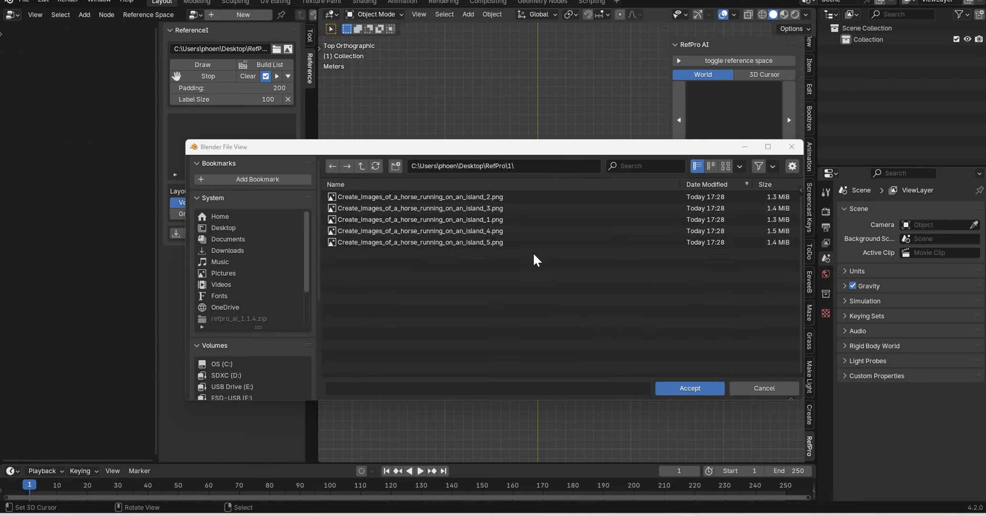
left_click(452, 197)
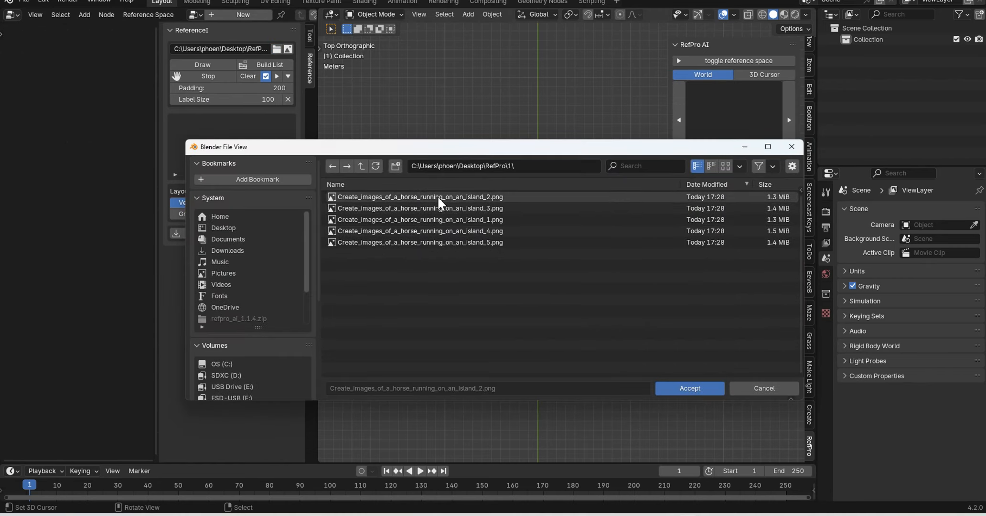
left_click(760, 389)
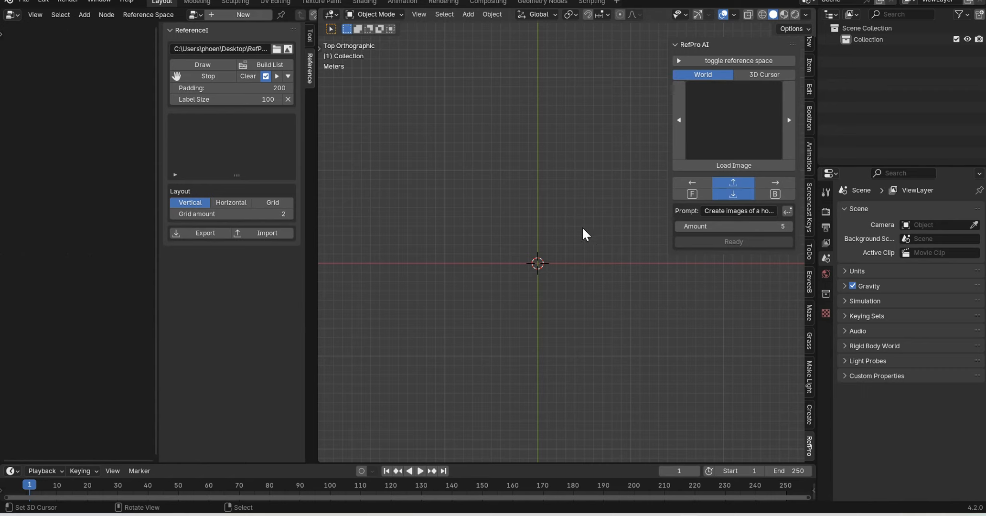
- Replace the RefPro AI prompt with "Create images with a spaceship flying into the ocean"
left_click(734, 212)
key("ctrl+a")
key("BackSpace")
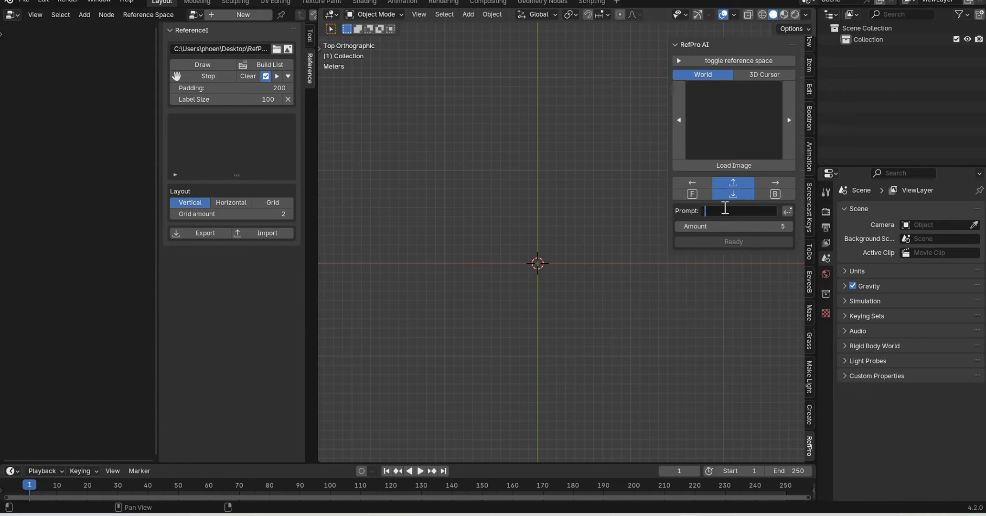
type("Create images with a sp")
type("aceship flying into the oc")
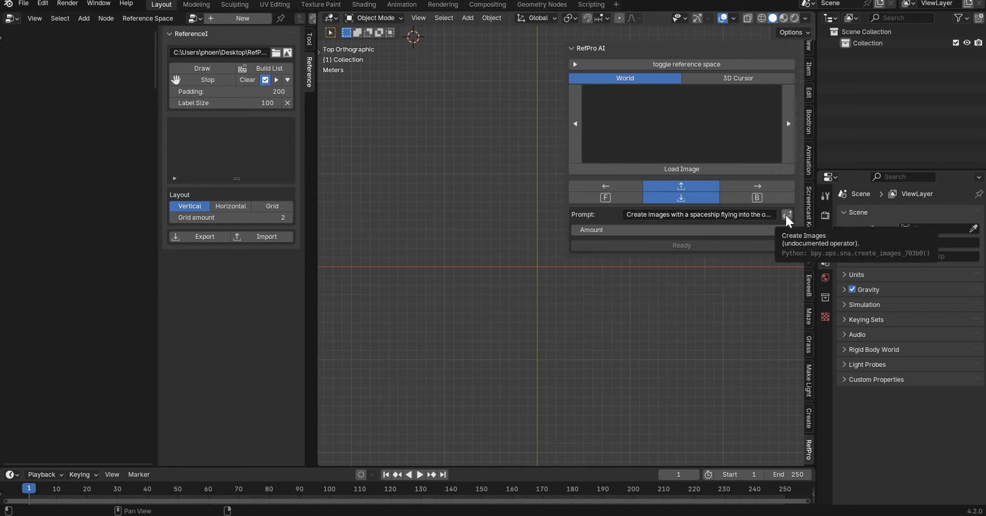
- Widen the viewport sidebar until the full prompt fits and generate 3 images from the spaceship prompt
left_click(753, 215)
left_click(564, 185)
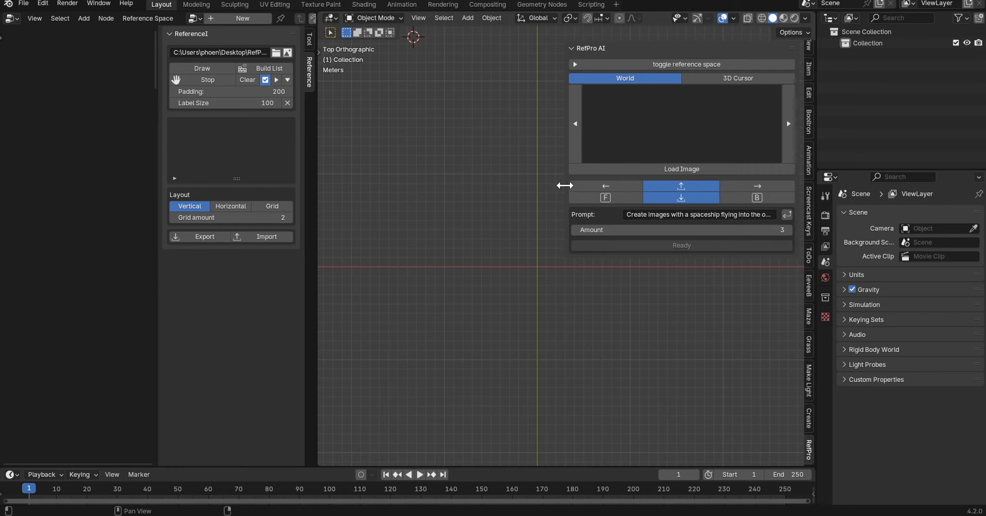
left_click_drag(568, 185, 533, 192)
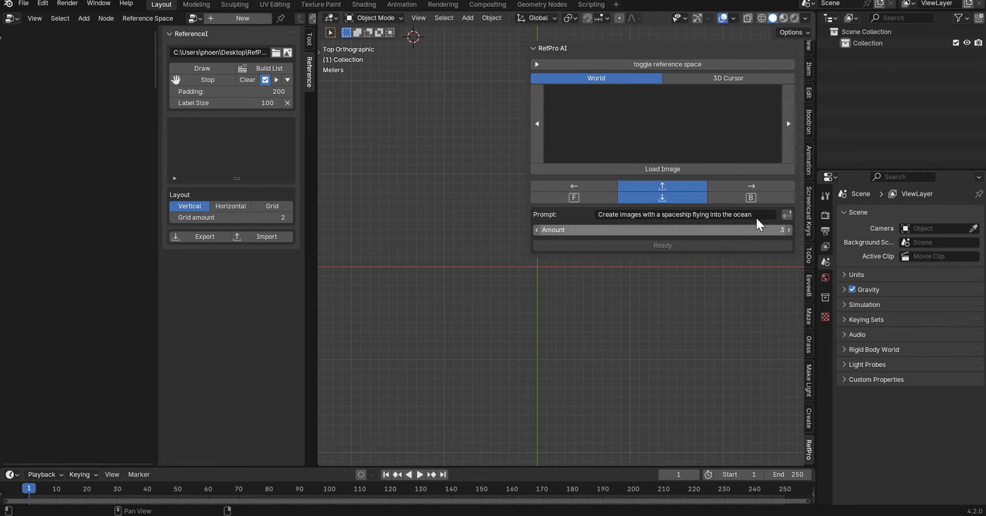
left_click(786, 215)
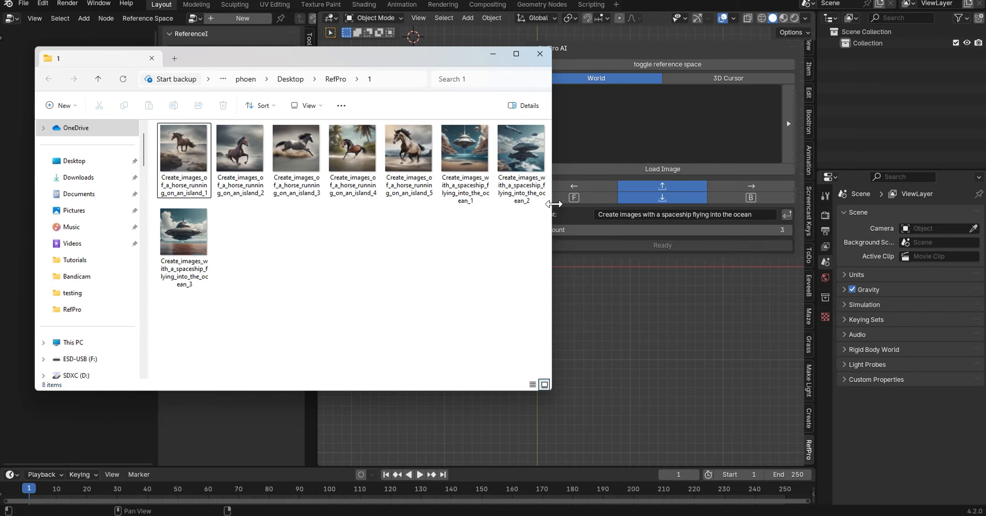
- Examine the generated spaceship images in the RefPro\1 folder window and minimize it
left_click_drag(554, 196, 530, 191)
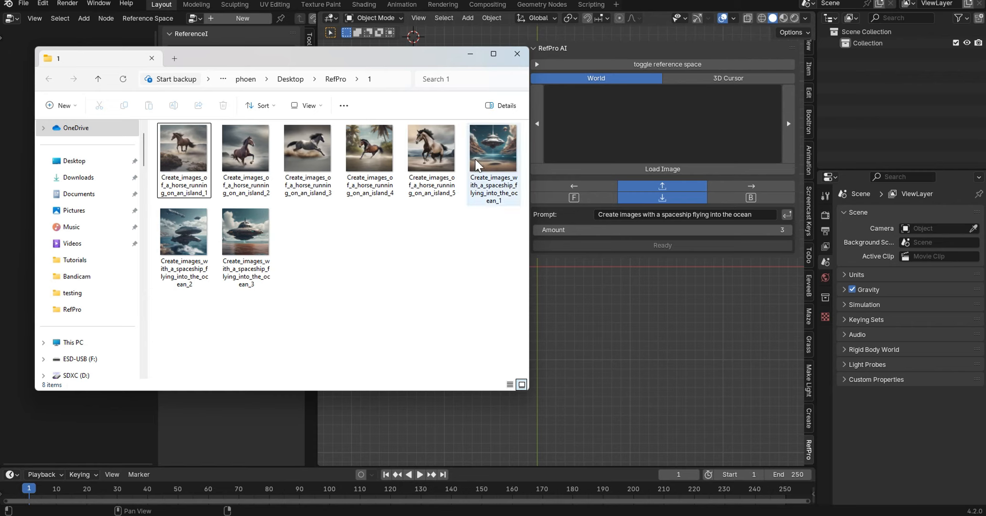
left_click(485, 146)
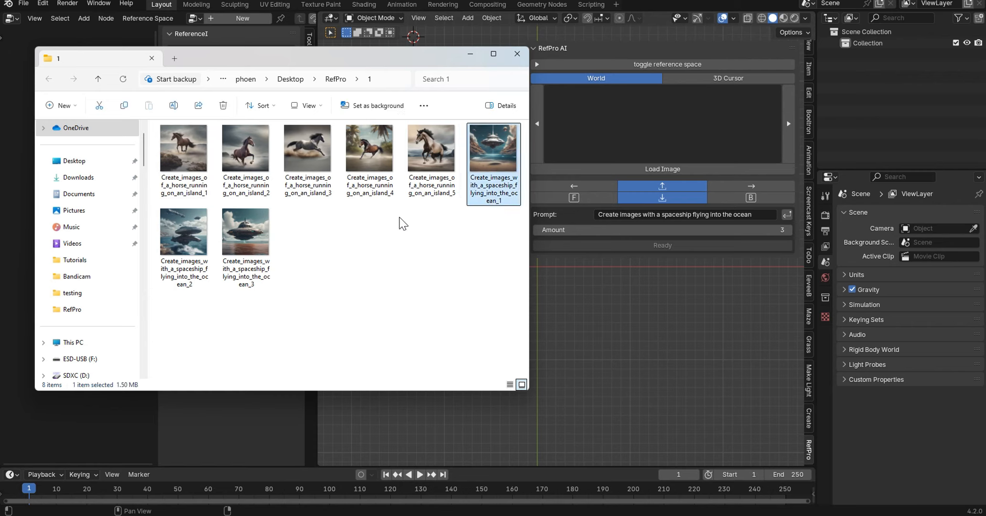
left_click(471, 55)
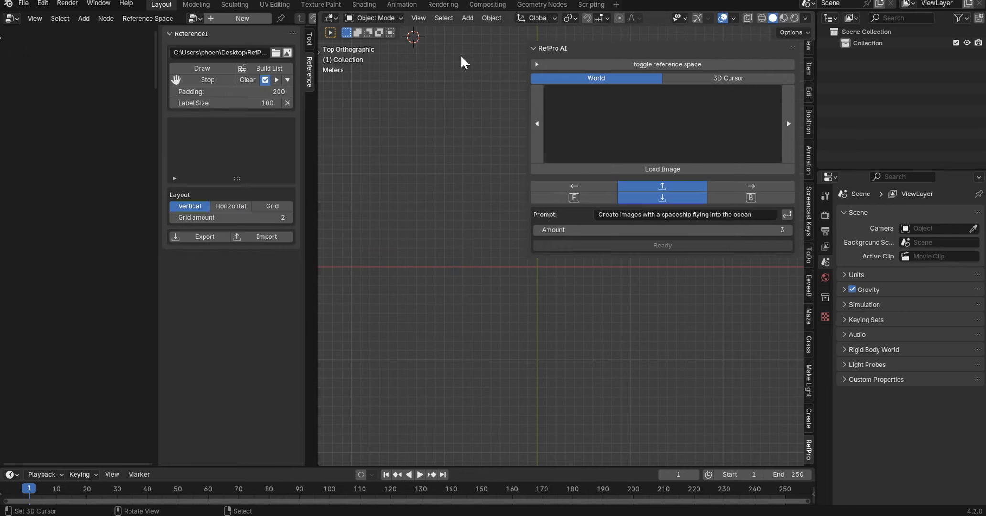
- Set the reference folder to RefPro\1 and check it against the RefPro AI save location in the preferences
left_click(276, 53)
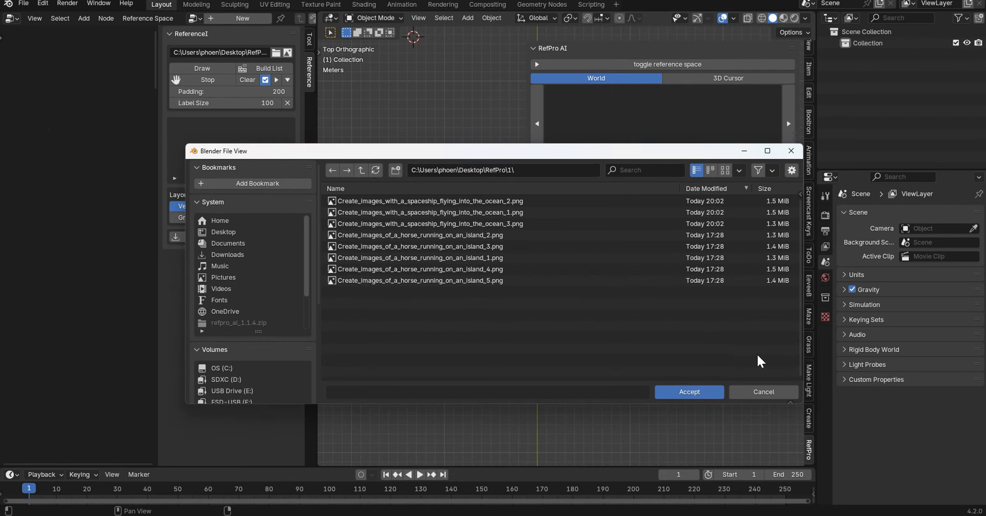
left_click(689, 391)
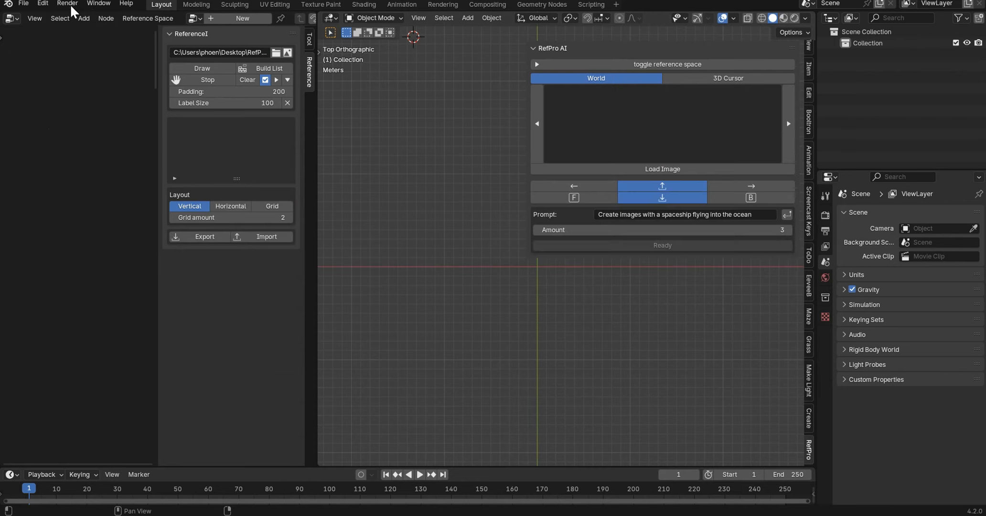
left_click(43, 4)
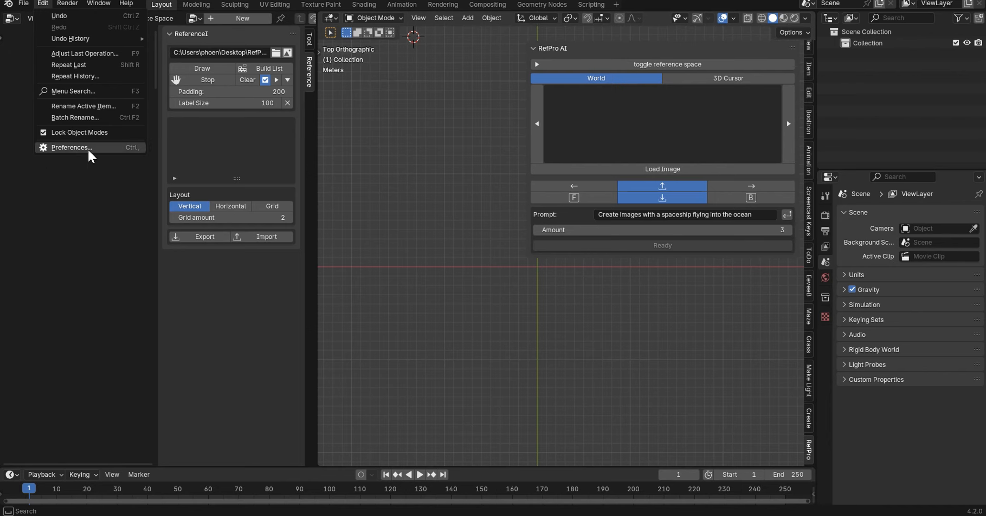
left_click(72, 148)
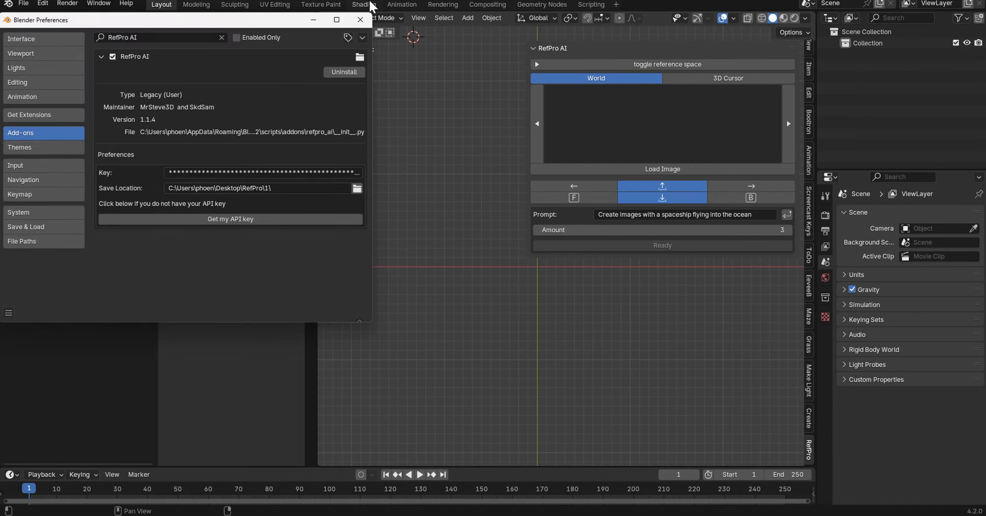
left_click(360, 20)
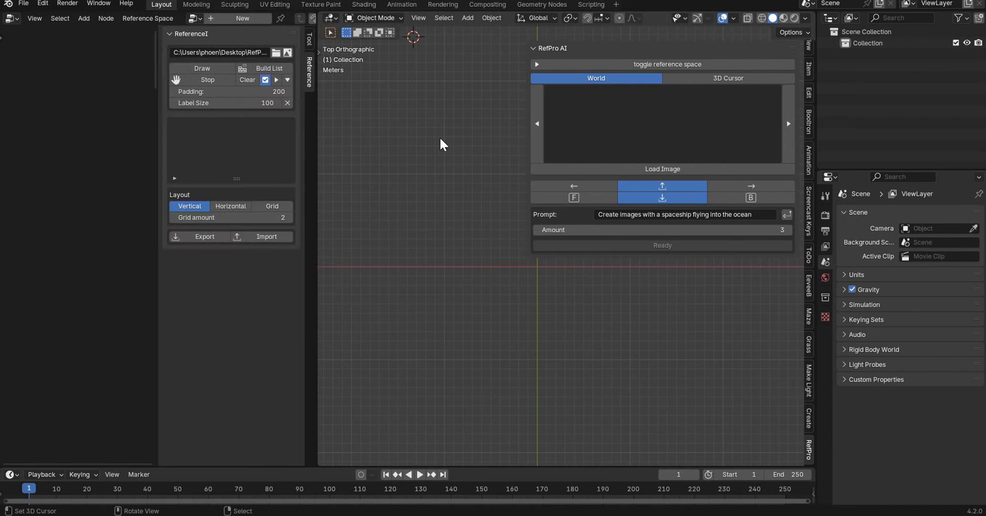
- Build the reference list from the folder and draw its images, with the list enlarged and all entries expanded
left_click(267, 70)
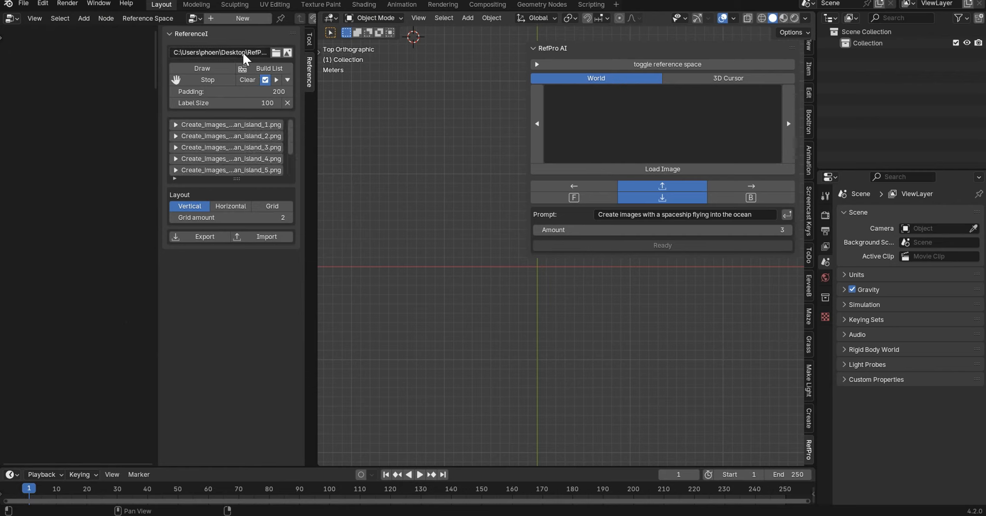
left_click(213, 71)
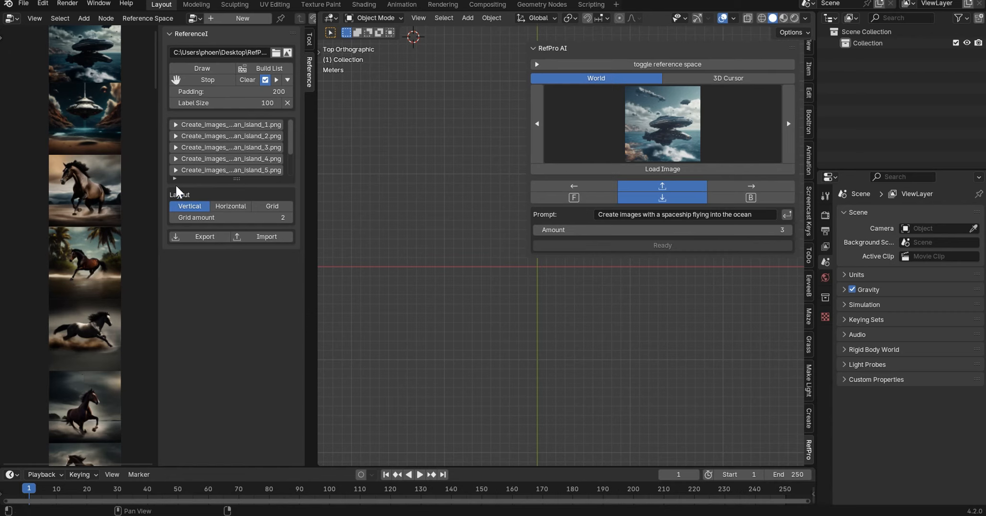
left_click_drag(238, 182, 247, 371)
left_click(287, 80)
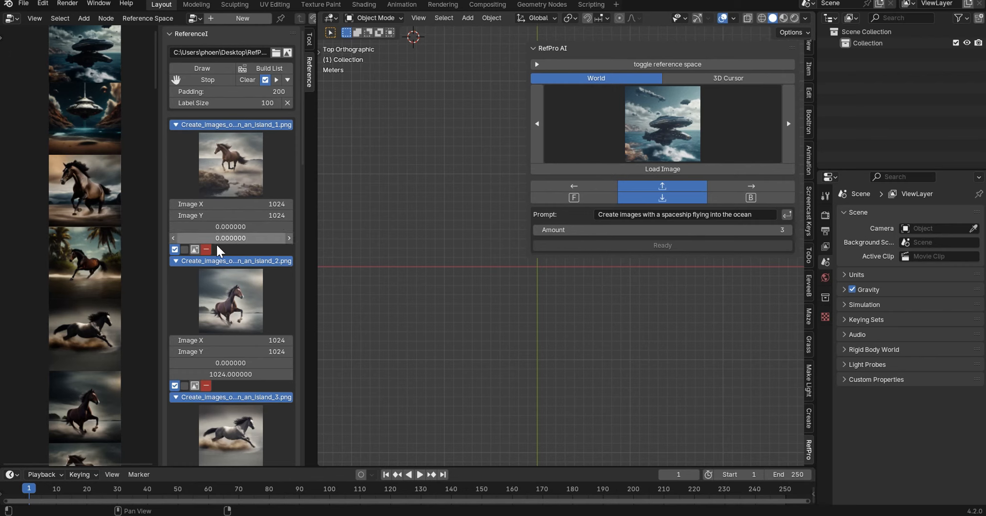
- Enable the name label for the first horse image and change the label colour to blue
left_click(194, 249)
left_click(226, 249)
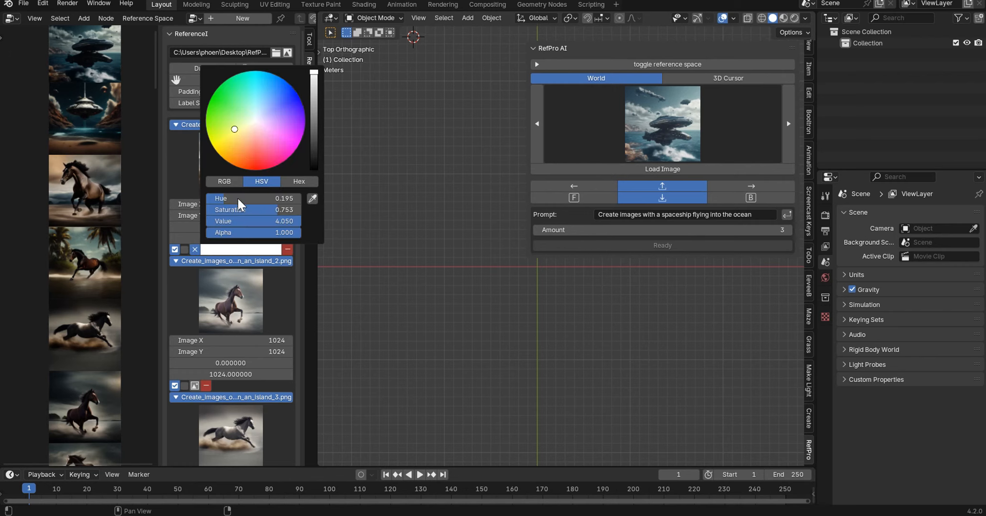
left_click_drag(243, 206, 248, 206)
scroll(57, 249, "down", 3)
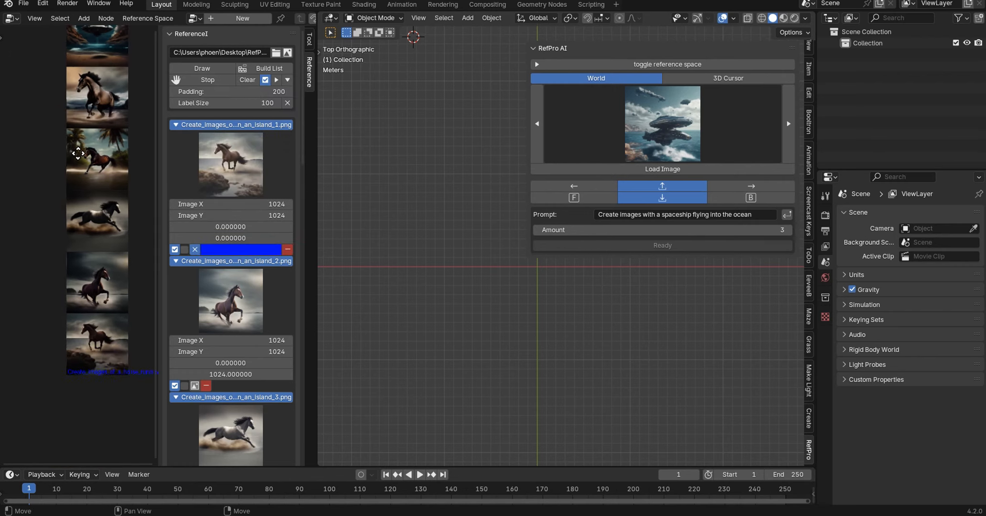
- Set the reference label size to 188 and arrange the reference images in a Grid layout
left_click_drag(229, 103, 170, 107)
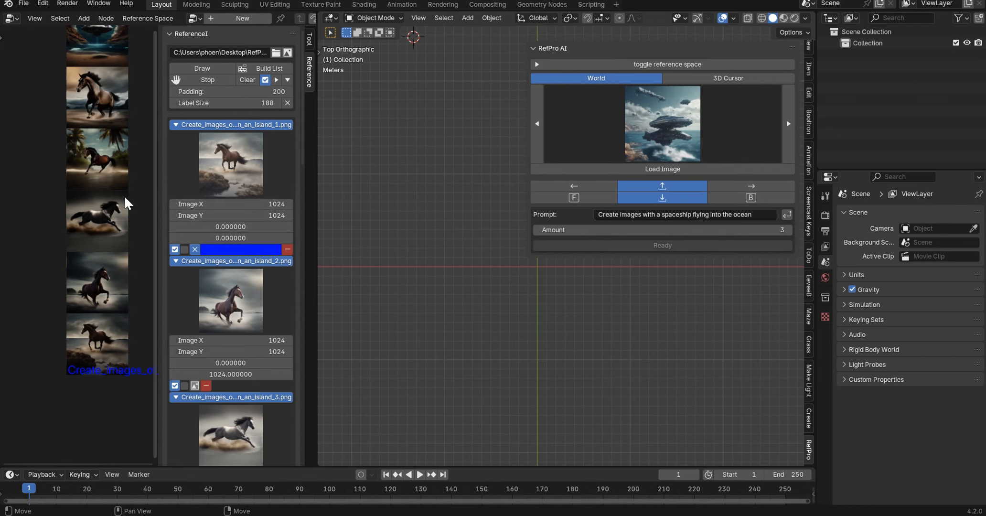
scroll(110, 218, "down", 2)
scroll(206, 316, "down", 5)
scroll(207, 316, "down", 12)
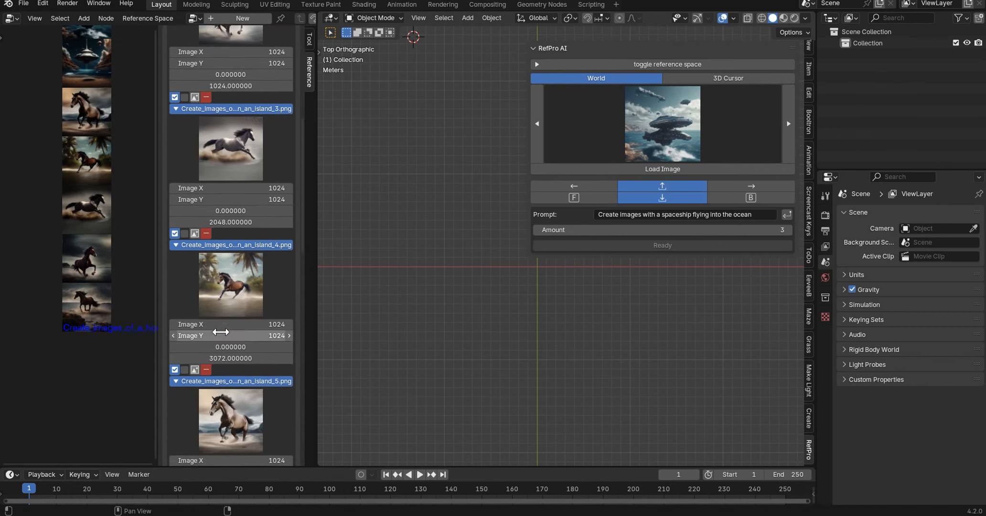
scroll(249, 237, "down", 2)
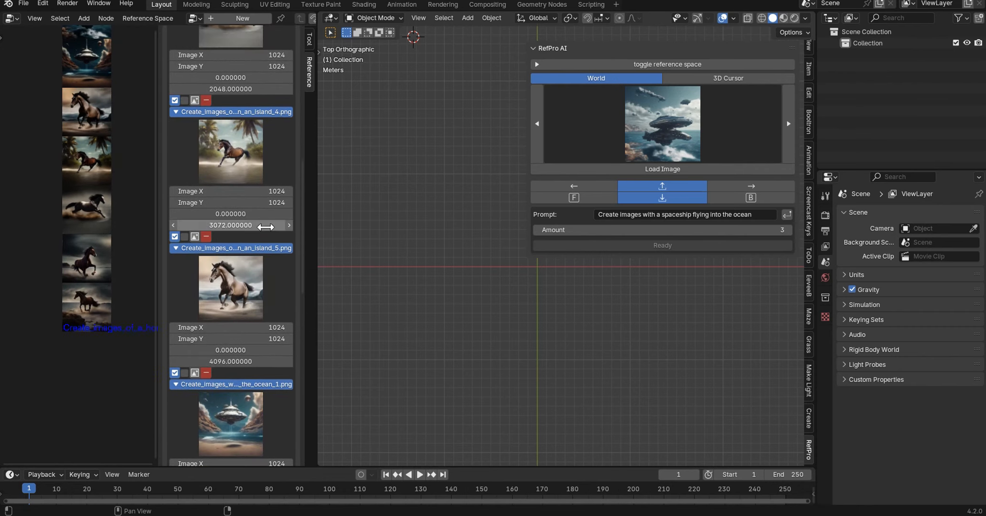
scroll(303, 239, "down", 3)
scroll(305, 276, "down", 10)
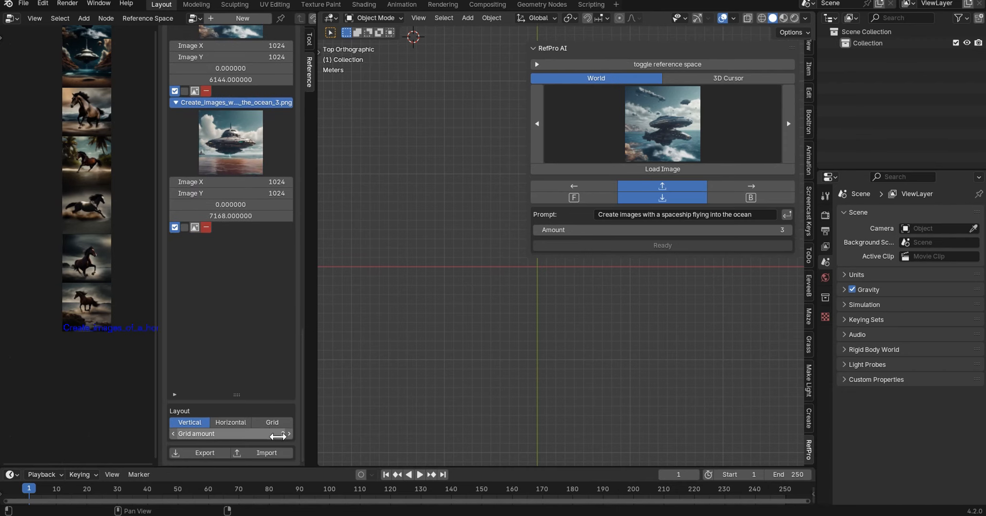
left_click(272, 422)
left_click_drag(117, 316, 145, 319)
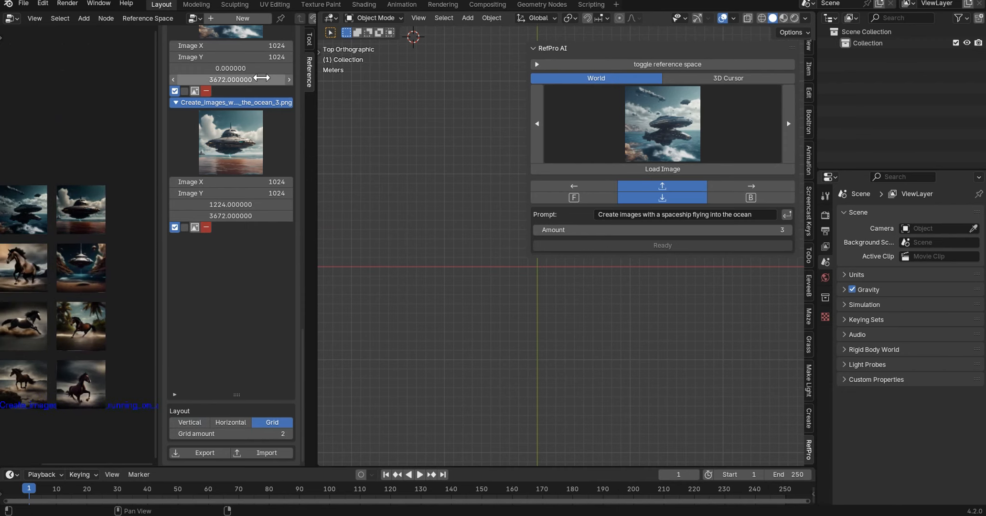
- Collapse all reference list entries and expand only the first horse image's entry
scroll(233, 82, "up", 3)
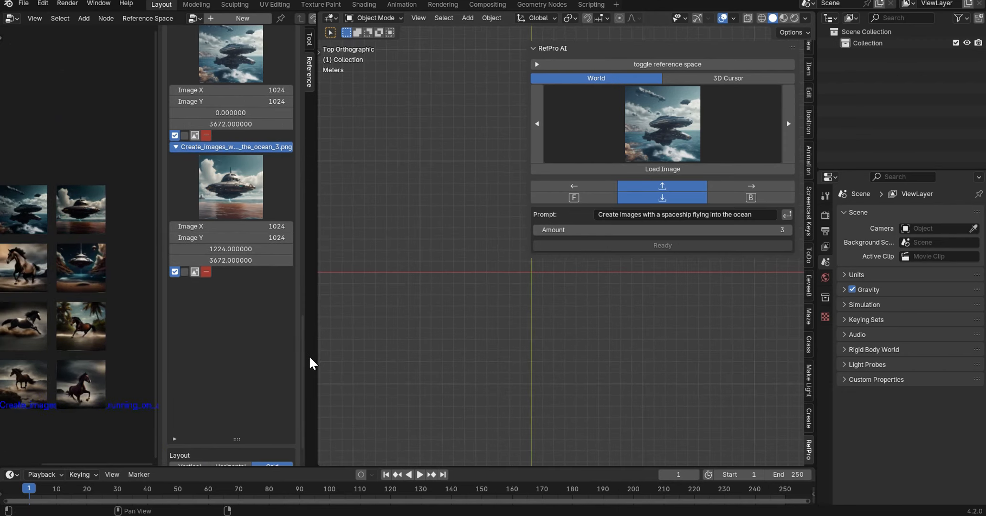
left_click_drag(303, 345, 323, 37)
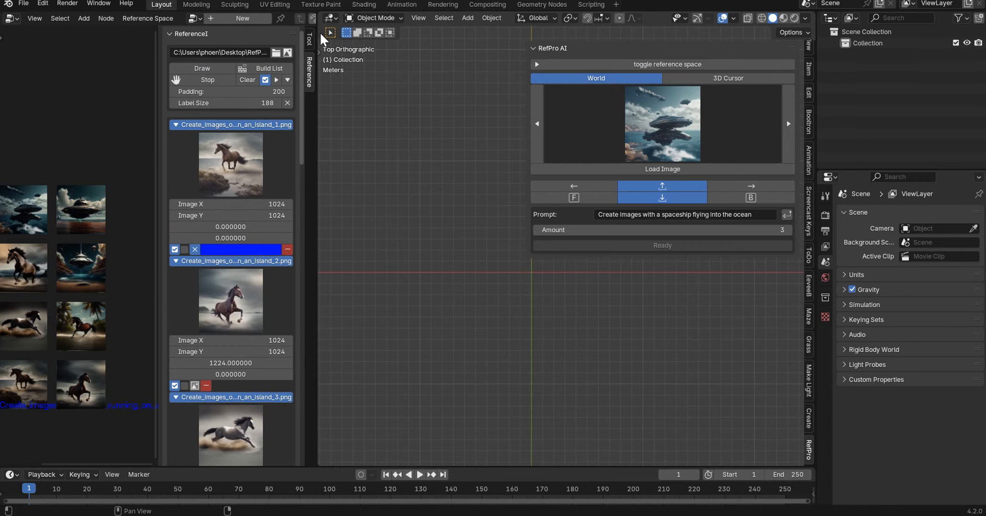
left_click(277, 80)
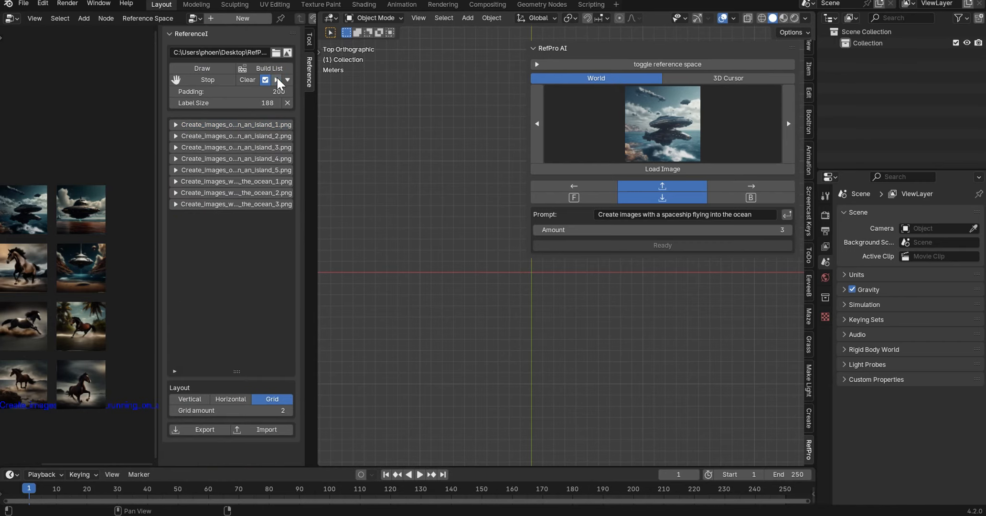
left_click(177, 125)
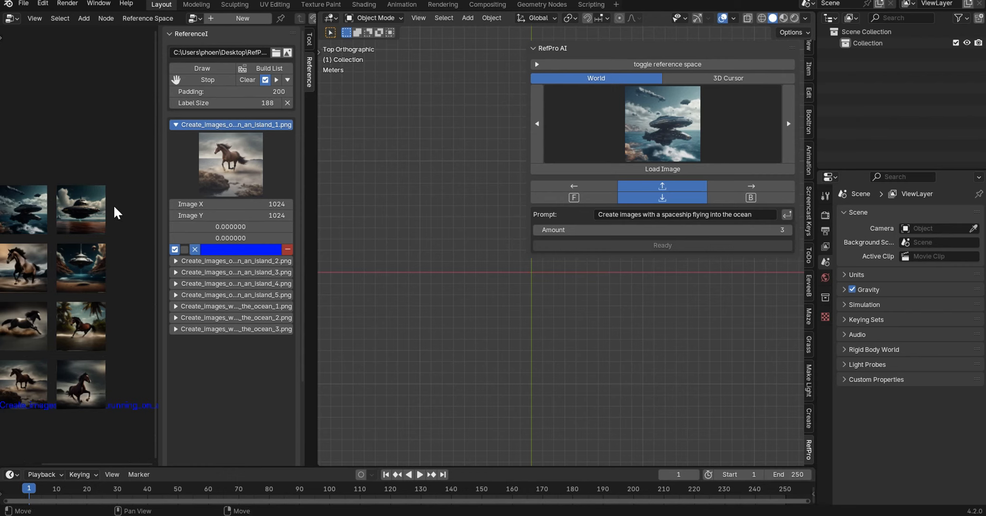
- Try changing the first horse image's width and horizontal position, cancelling both changes
middle_click_drag(66, 225, 107, 204)
left_click_drag(230, 203, 262, 202)
key("Escape")
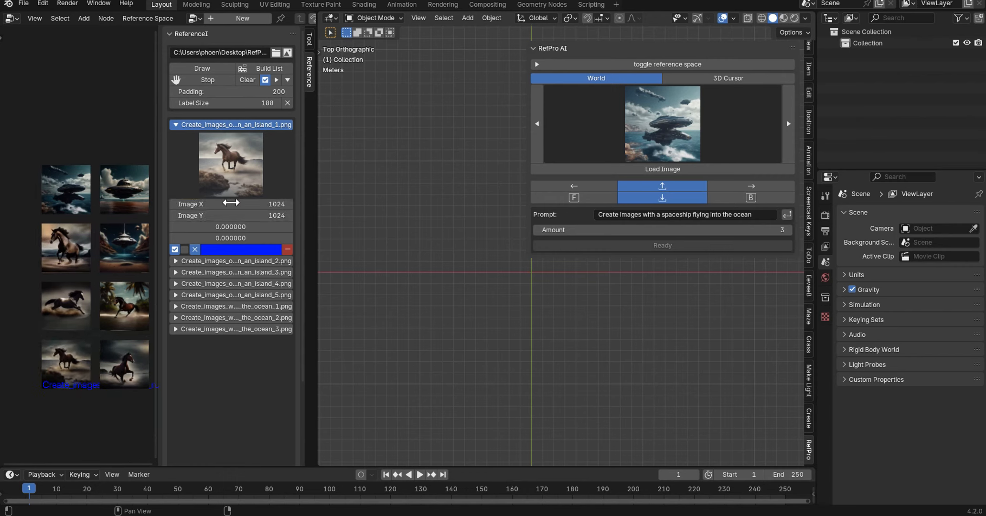
left_click_drag(212, 228, 163, 228)
key("Escape")
- Try the mirrored display of the first horse image and restore its original orientation
scroll(103, 325, "up", 3)
scroll(101, 268, "up", 5)
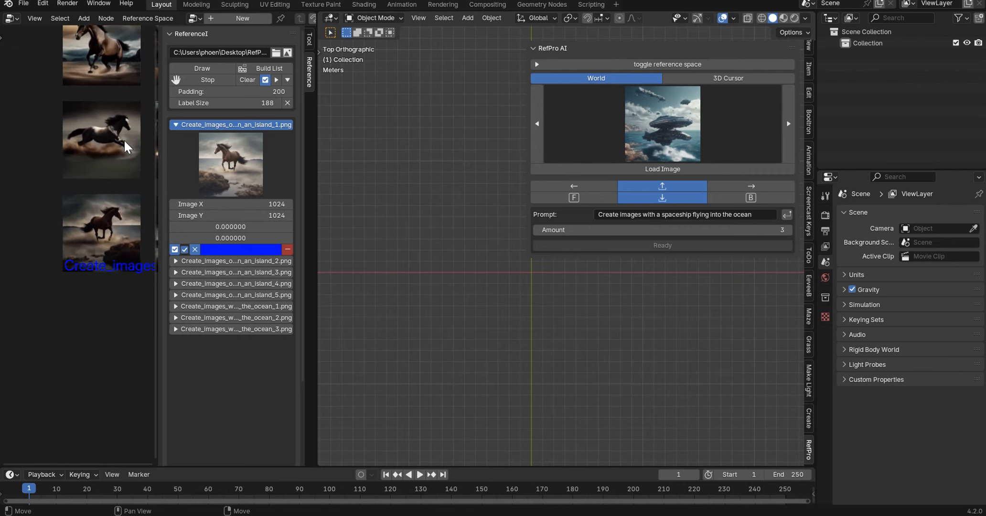
left_click(184, 249)
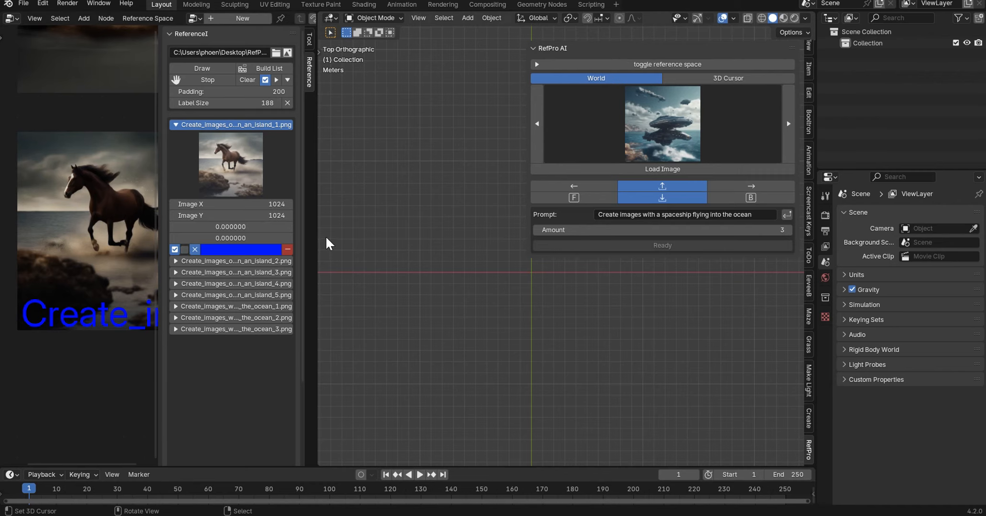
- Browse the generated images in the RefPro AI preview, return to the second spaceship image, and narrow the sidebar
left_click(537, 124)
left_click(537, 122)
left_click(537, 121)
left_click(536, 122)
left_click(537, 122)
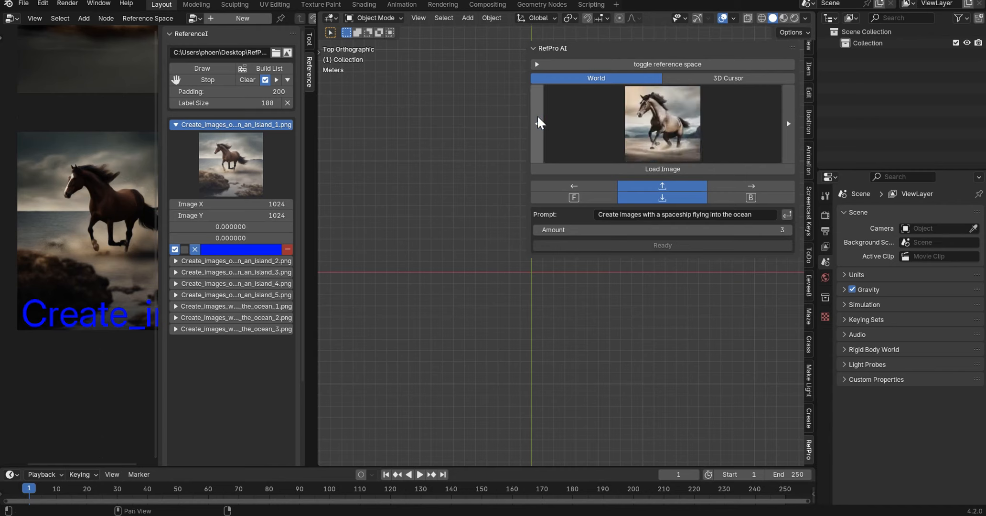
left_click(535, 122)
left_click(534, 121)
left_click_drag(526, 111, 683, 138)
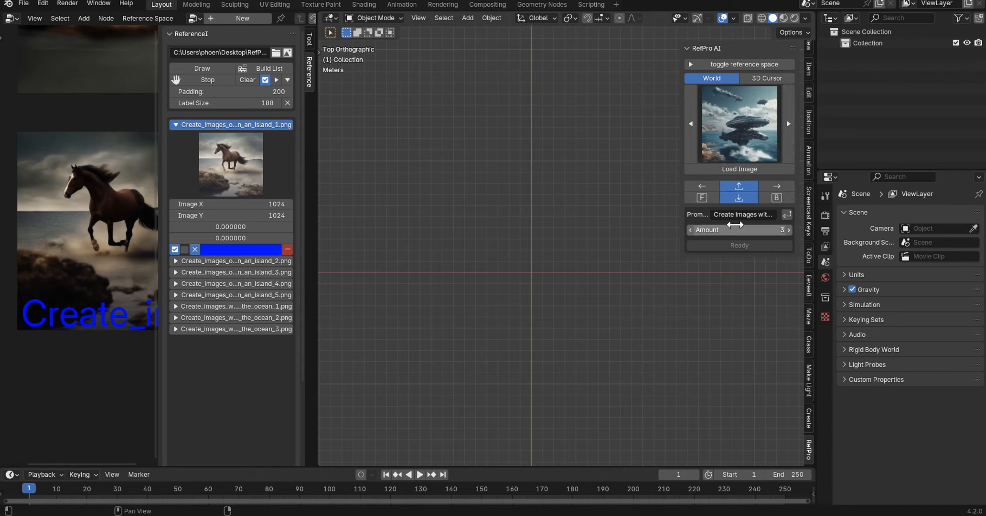
left_click_drag(680, 160, 649, 156)
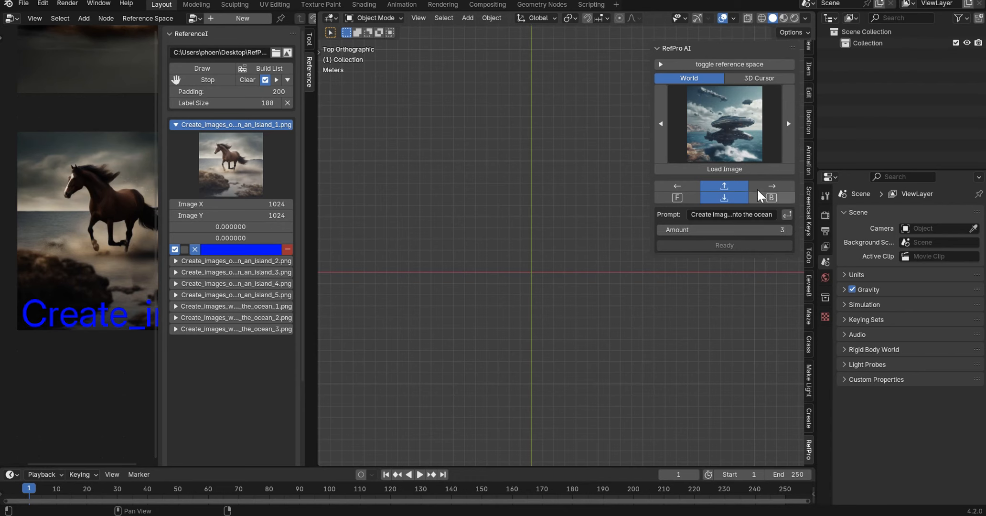
- Load the second spaceship image into the 3D viewport as a reference and set its opacity to 0.392
left_click(721, 163)
scroll(569, 255, "up", 6)
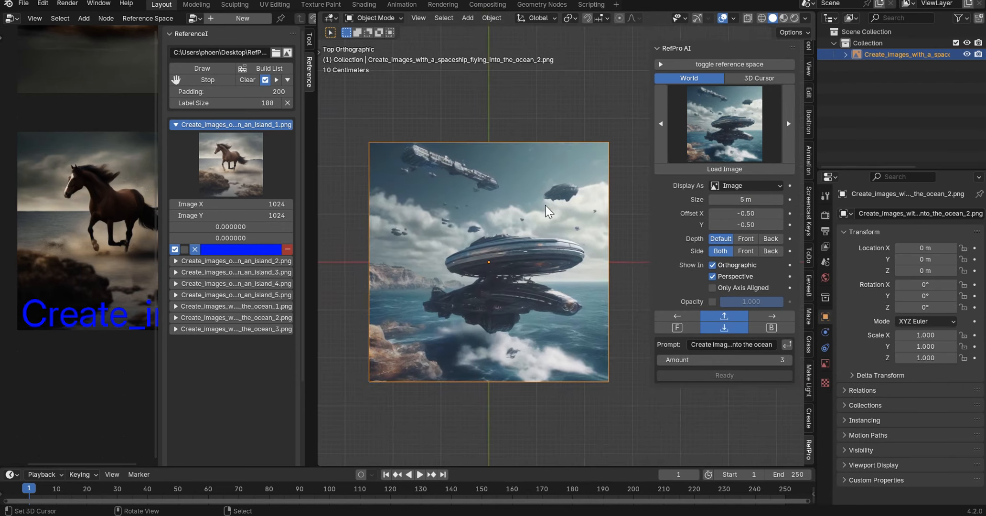
left_click(712, 301)
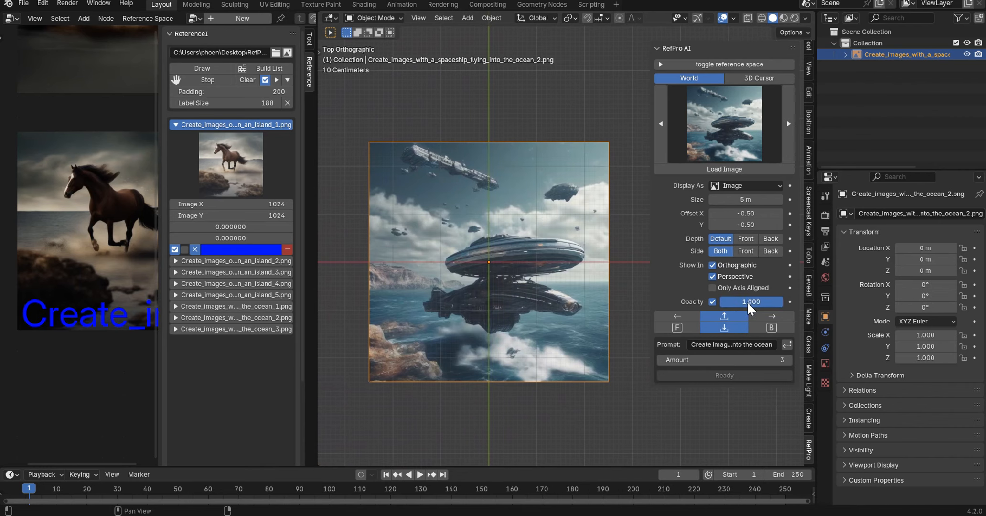
left_click_drag(747, 300, 709, 302)
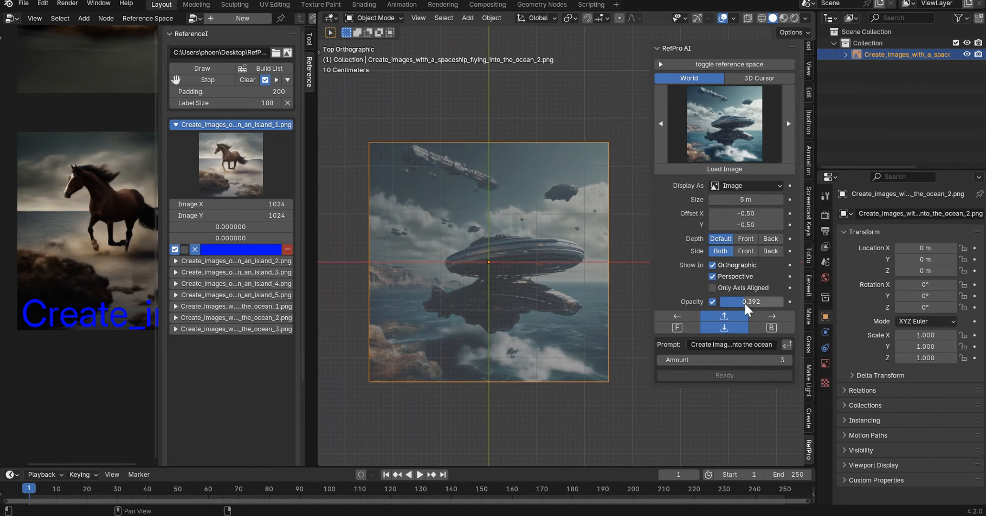
- Inspect the spaceship reference through the add-on's side, front, back and bottom view snaps, and return to the top view
left_click(713, 316)
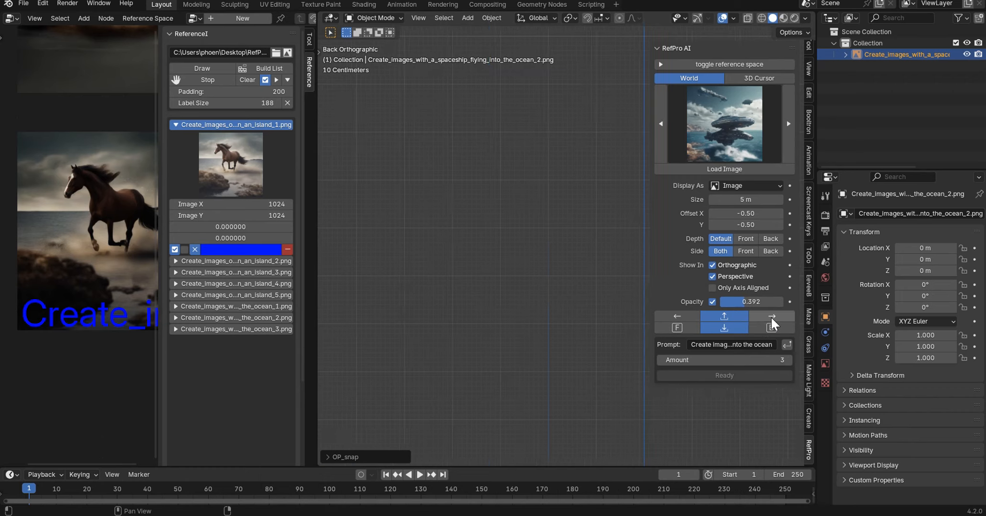
left_click(770, 316)
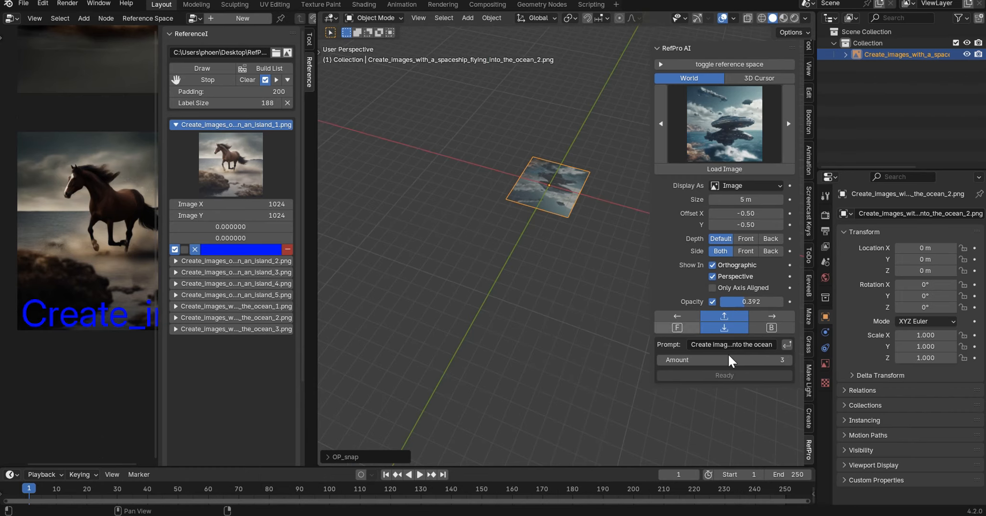
left_click(766, 325)
left_click(682, 324)
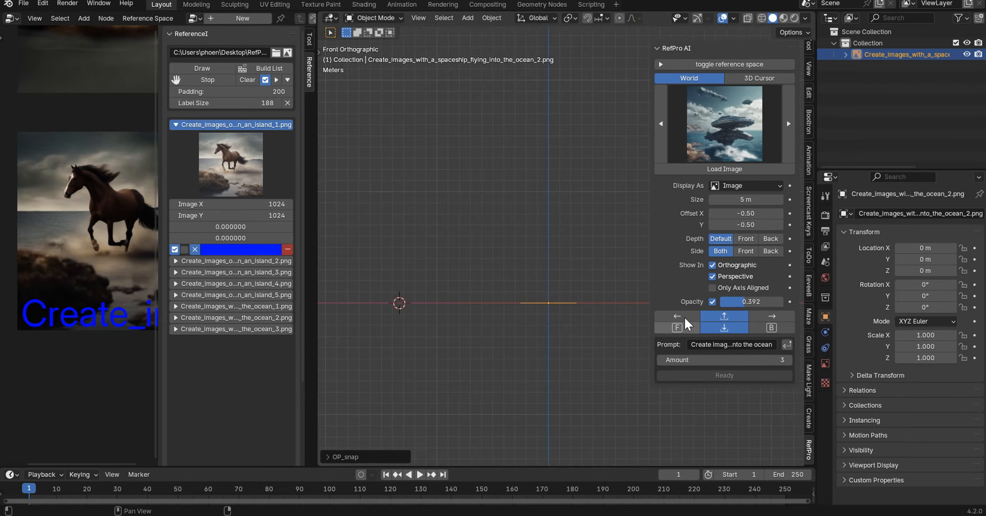
left_click(722, 325)
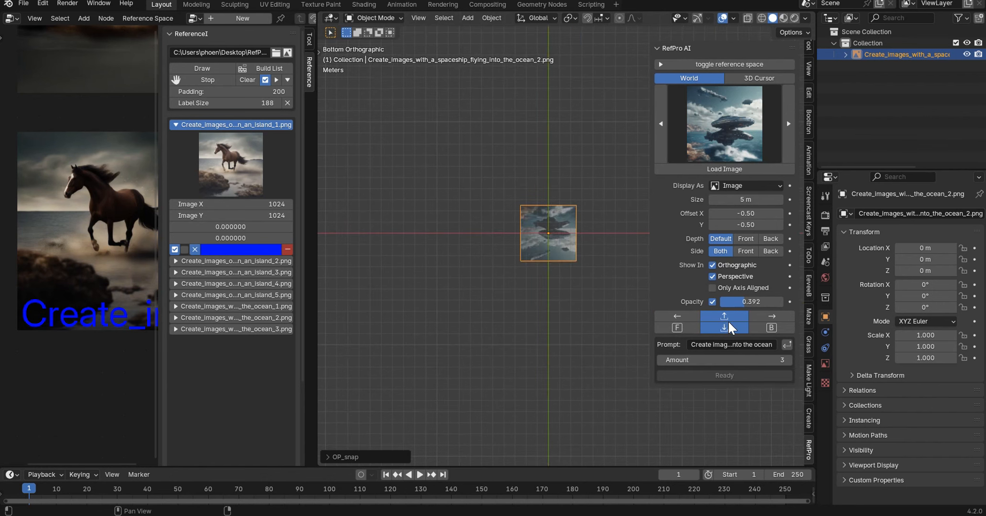
left_click(727, 318)
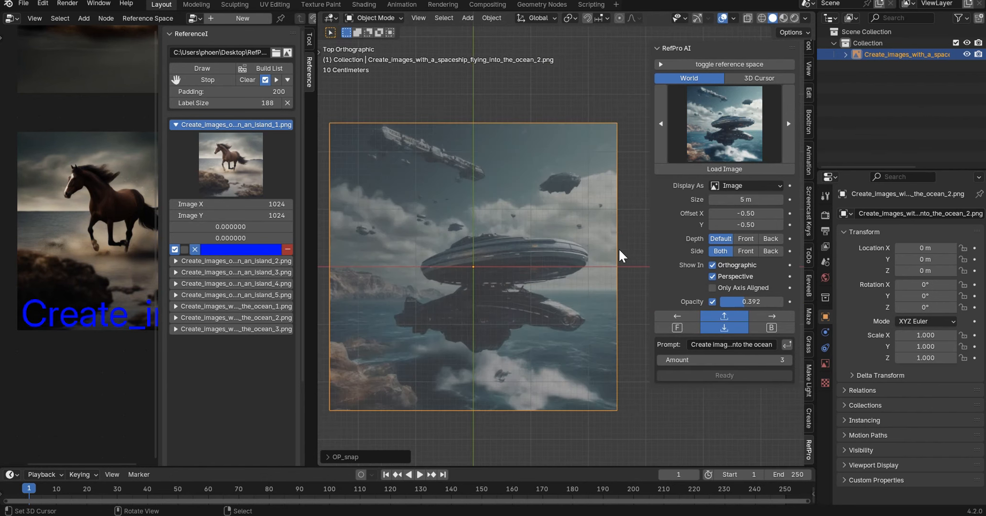
- Add a cube, move the 3D cursor to the world origin, and snap the cube to it
scroll(474, 236, "down", 3)
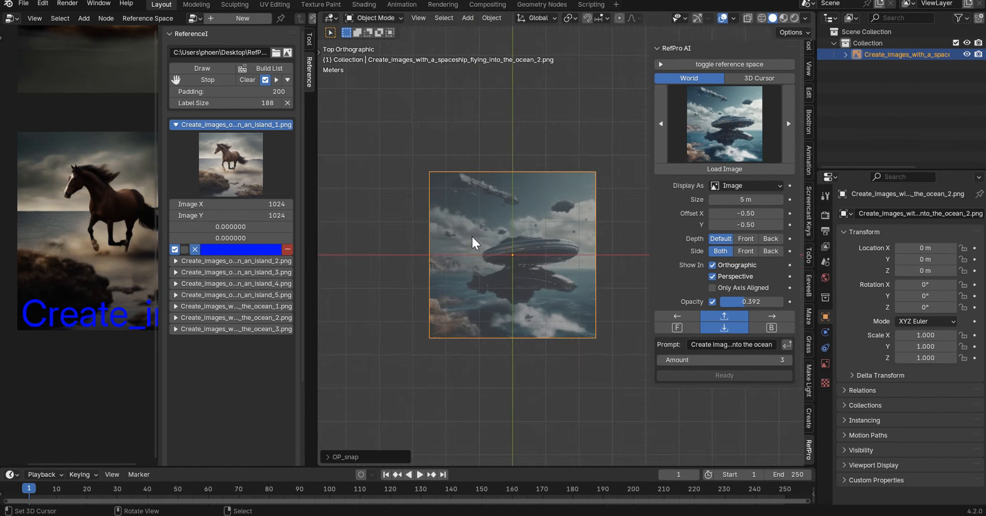
key("shift+a")
mouse_move(470, 247)
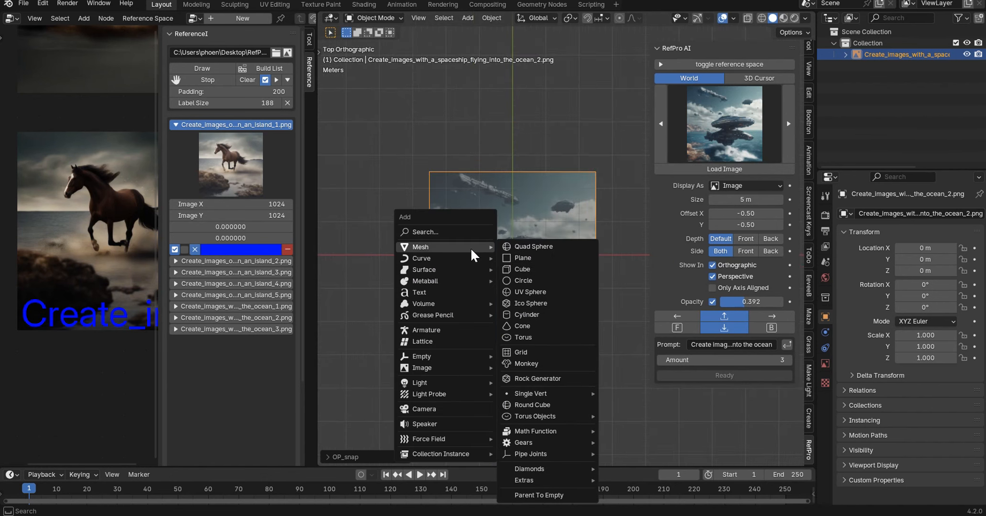
left_click(524, 266)
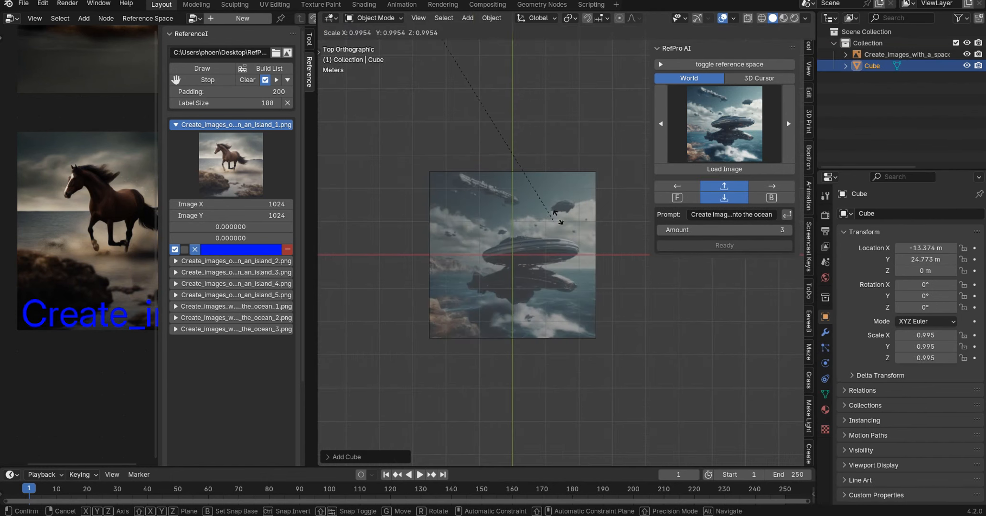
key("shift+s")
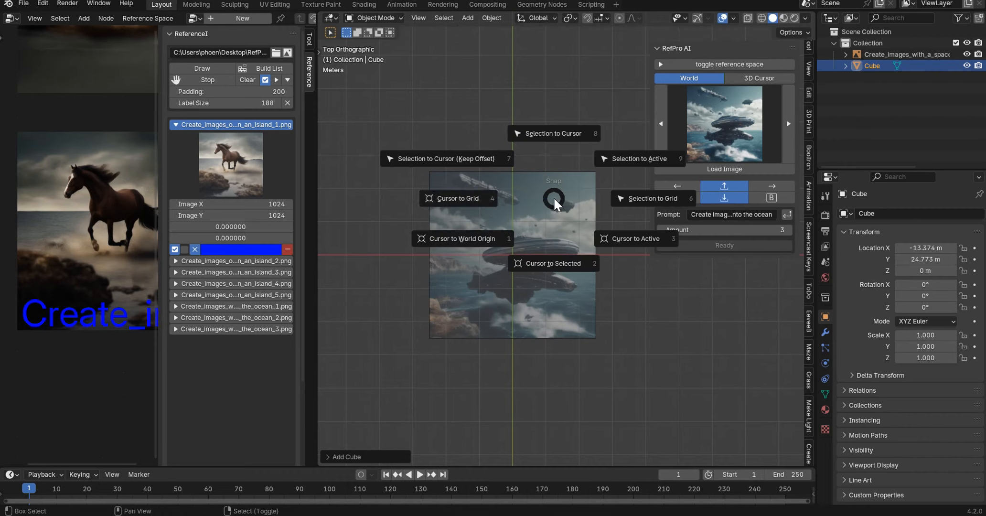
left_click(478, 234)
key("shift+s")
left_click(525, 119)
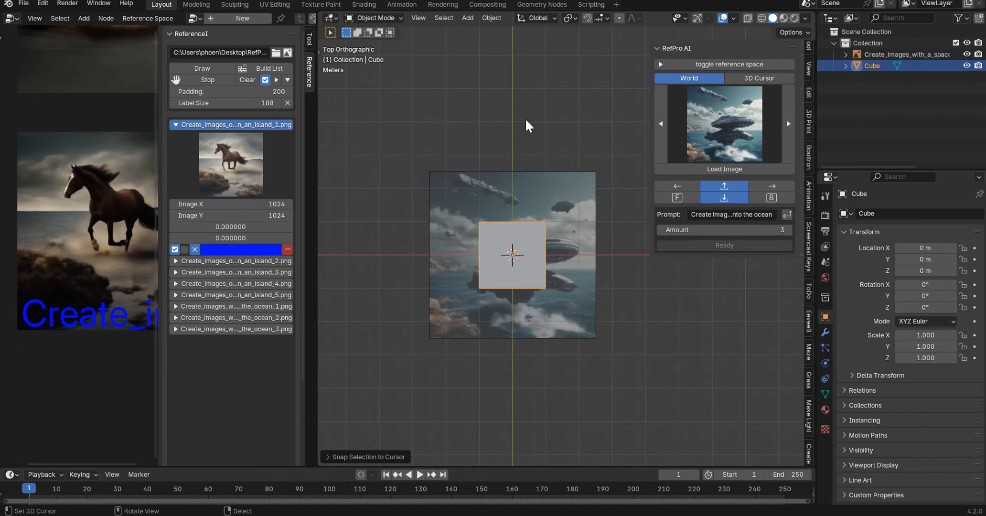
- Scale the cube uniformly to about 2.53 so it covers the spaceship reference, and inspect it in perspective
key("s")
left_click(646, 124)
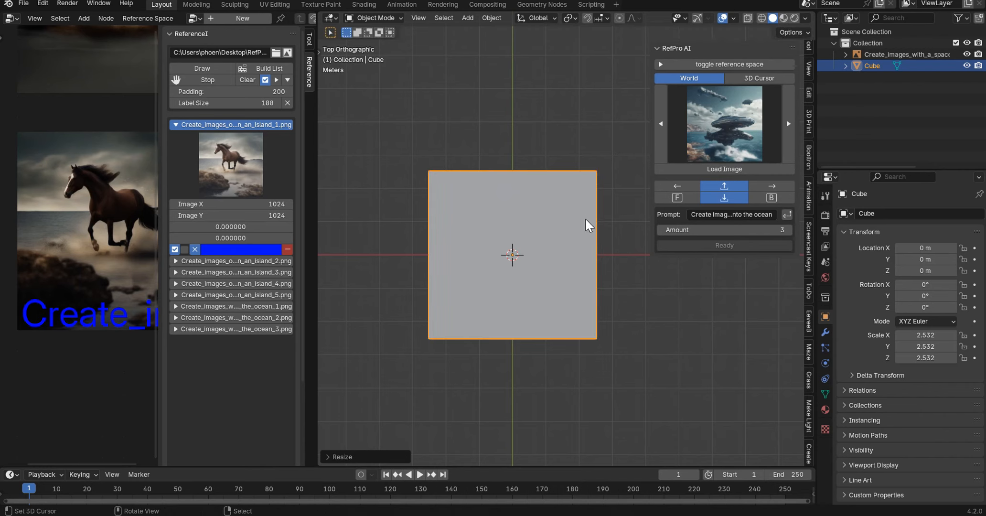
middle_click_drag(544, 287, 554, 235)
left_click(525, 372)
left_click(525, 371)
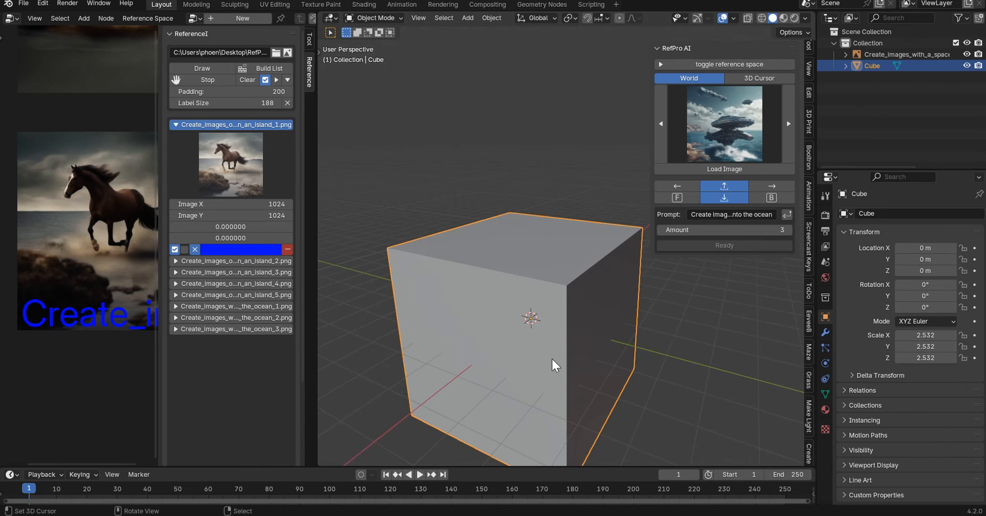
- Set the spaceship reference's Depth and Side to Front and check it over the cube from the top view
left_click(873, 54)
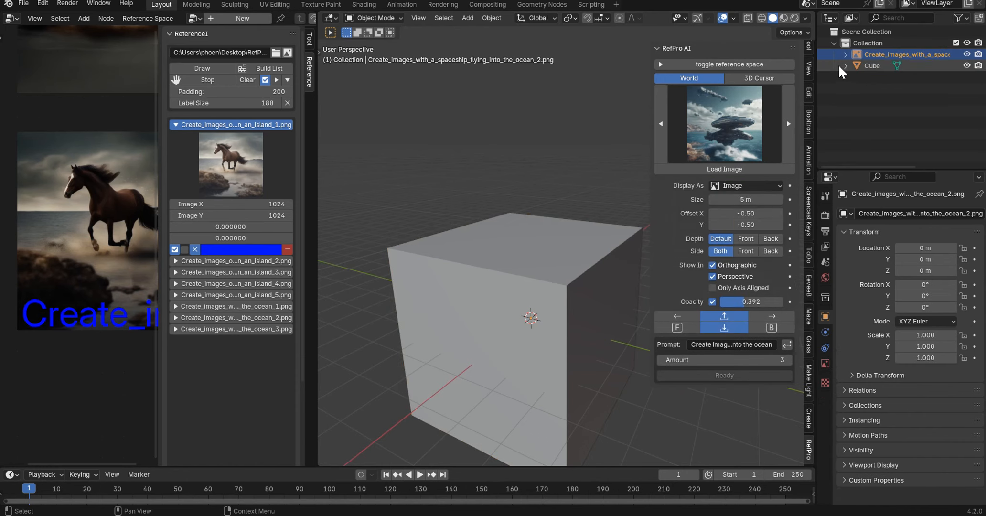
left_click_drag(816, 65, 815, 119)
middle_click_drag(603, 208, 572, 249)
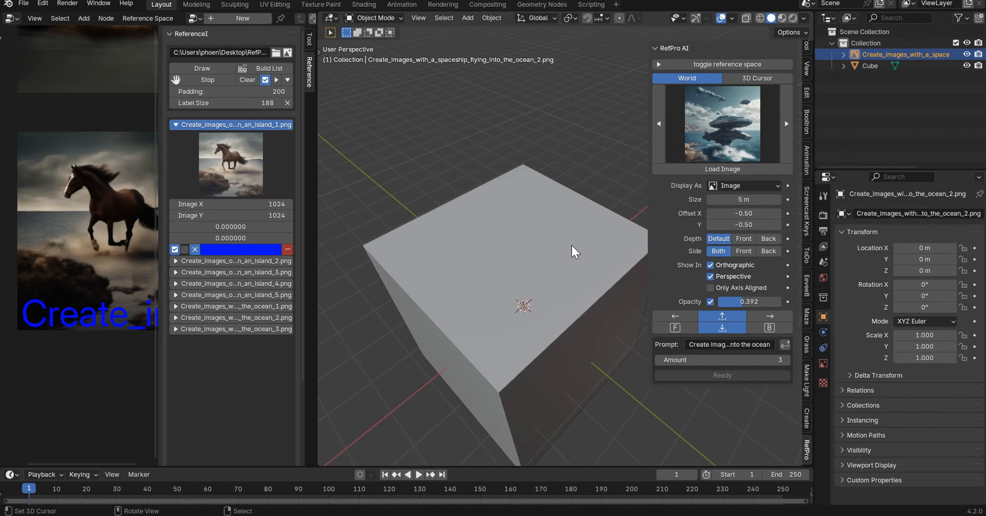
left_click(741, 238)
left_click(744, 252)
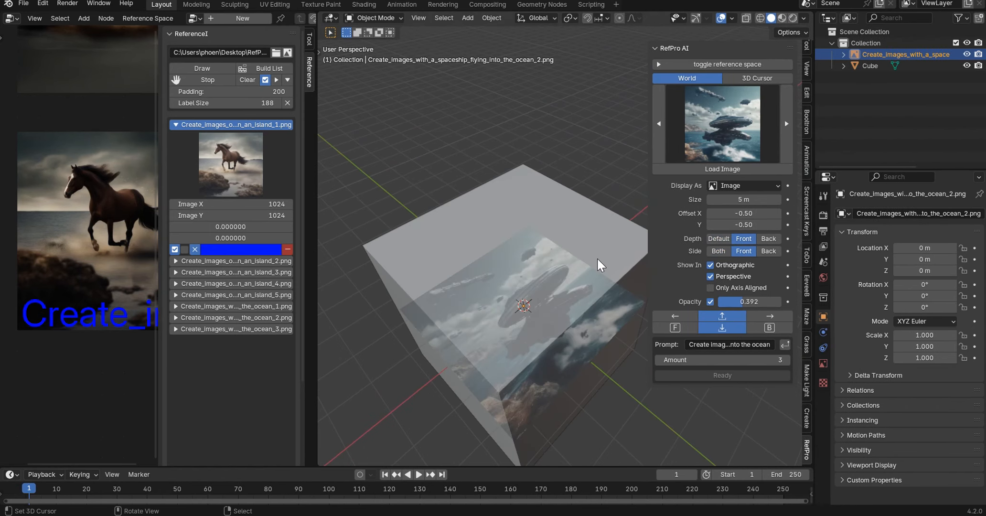
left_click(724, 317)
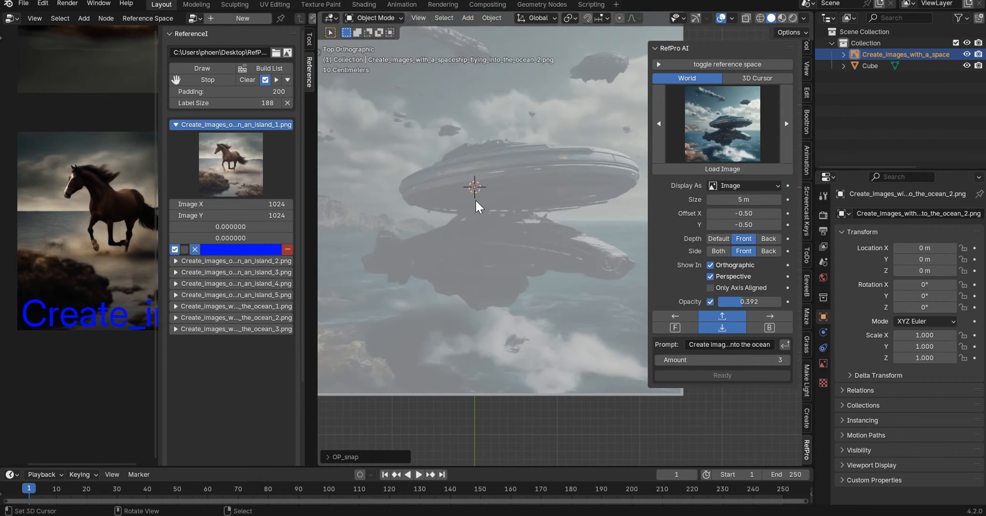
scroll(508, 214, "down", 5)
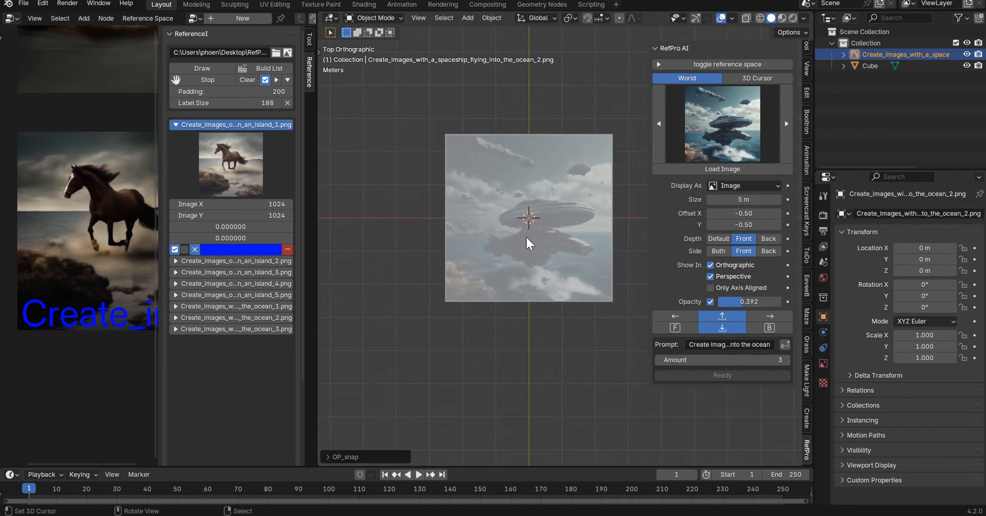
- Hide the cube behind the spaceship reference and check the reference up close from the top view
scroll(533, 233, "up", 3)
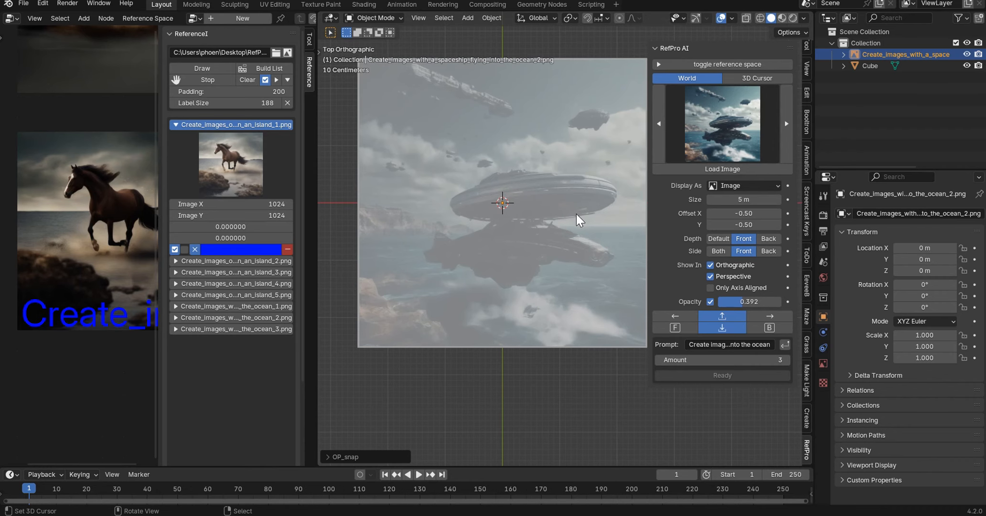
scroll(576, 213, "down", 1)
middle_click_drag(562, 209, 535, 211, "shift")
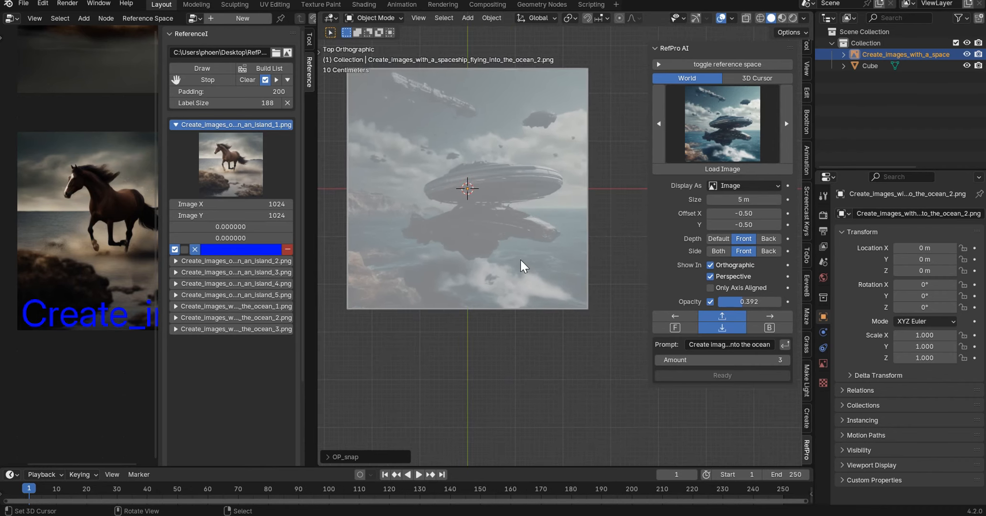
left_click(556, 274)
key("h")
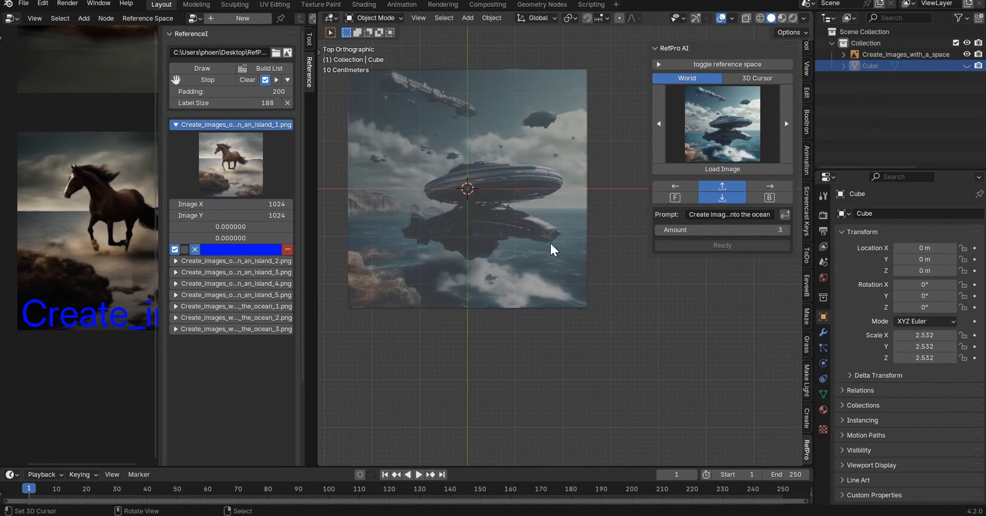
scroll(500, 187, "up", 4)
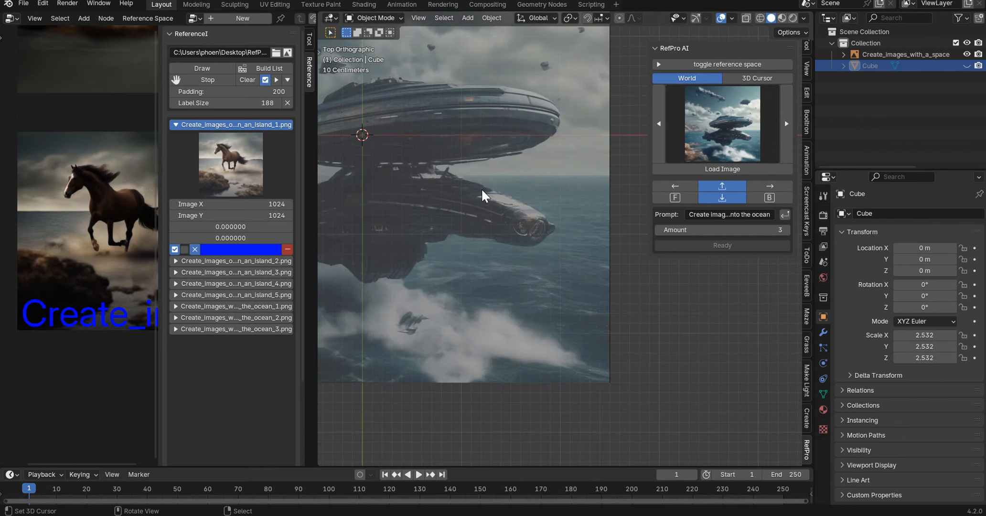
- Delete the spaceship reference image from the 3D viewport
scroll(457, 176, "down", 6)
left_click(484, 188)
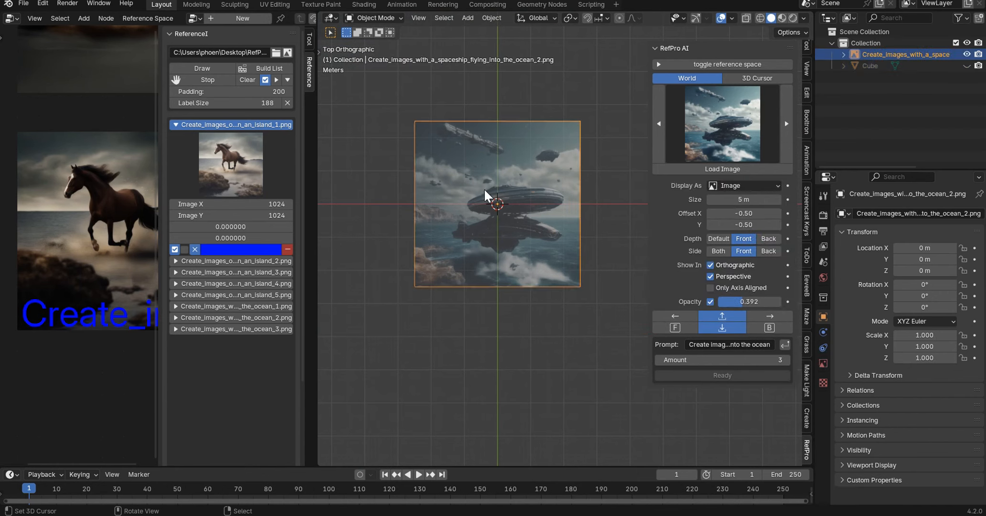
key("Delete")
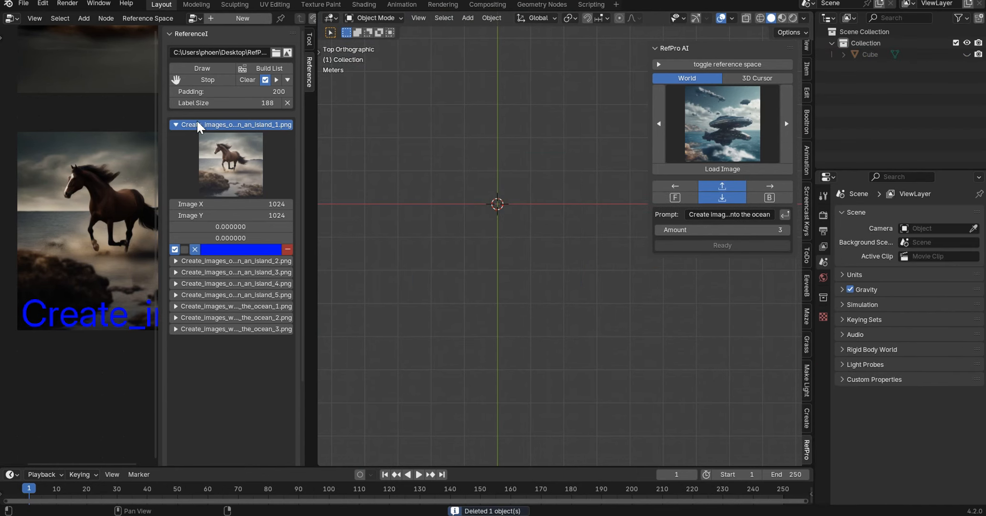
- Collapse the first horse image's entry in the reference list and expand the third spaceship image's entry
left_click(175, 125)
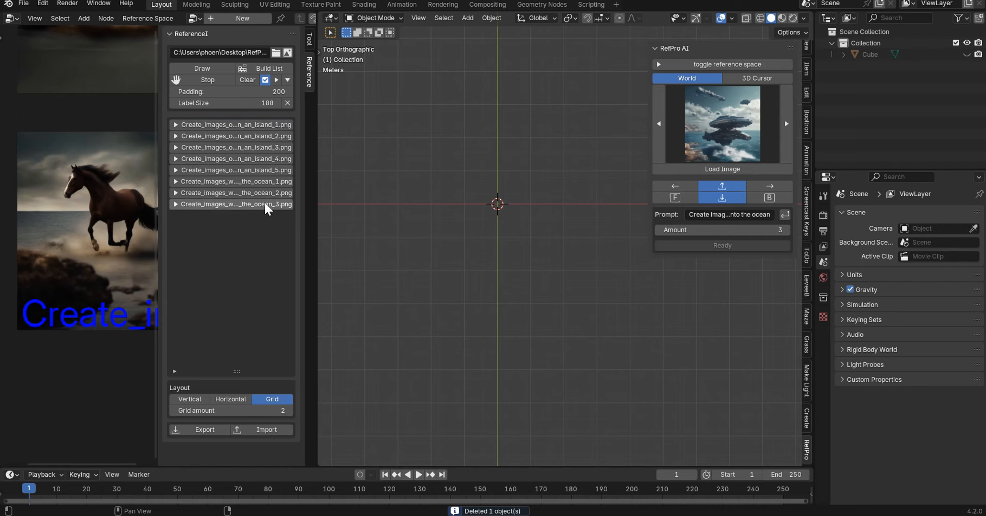
left_click(174, 204)
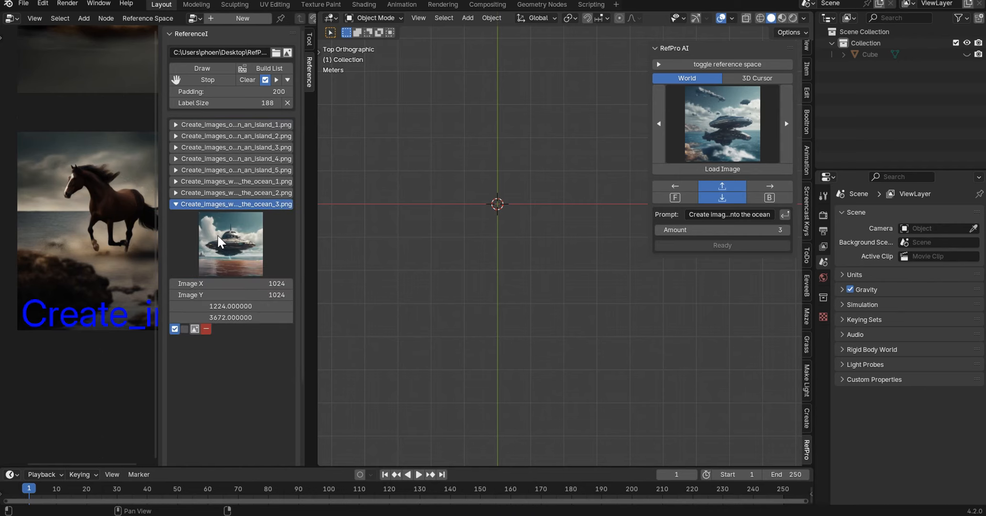
scroll(111, 215, "down", 6)
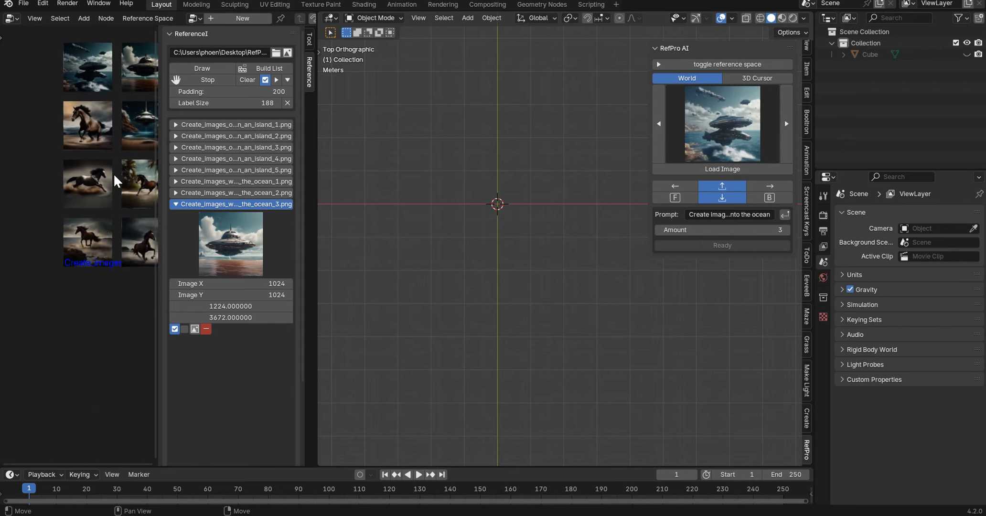
scroll(114, 173, "down", 2)
scroll(122, 267, "up", 6)
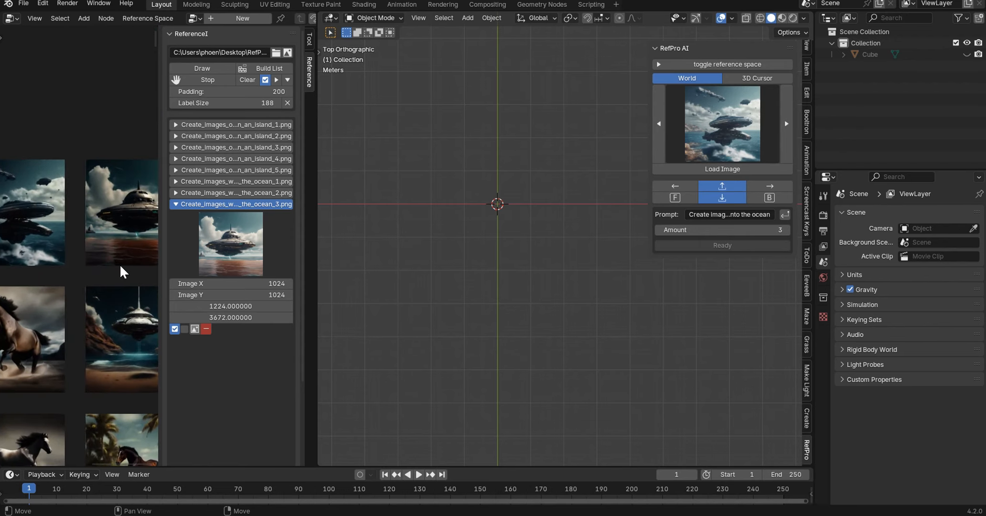
scroll(95, 301, "up", 4)
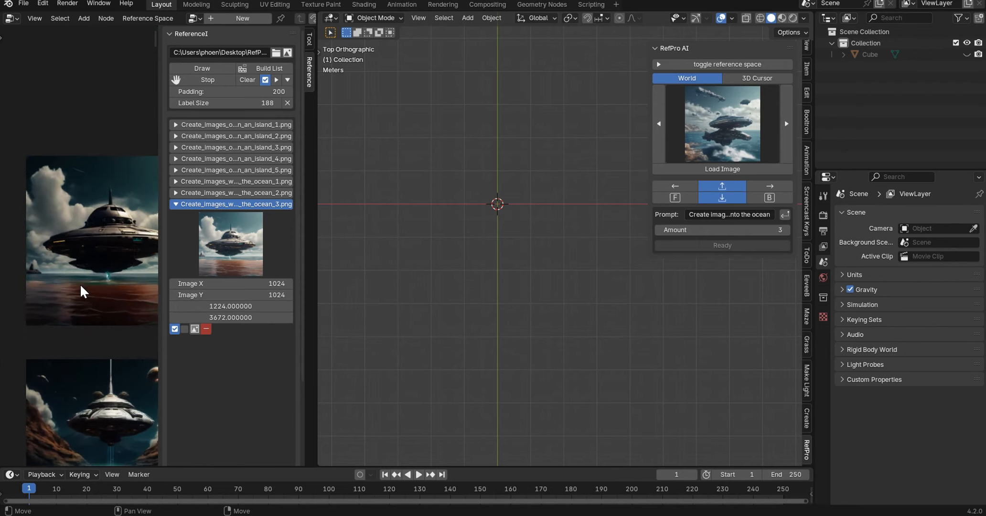
- Hide the reference space's sidebar and examine the dark flying saucer image up close
key("n")
scroll(167, 263, "up", 3)
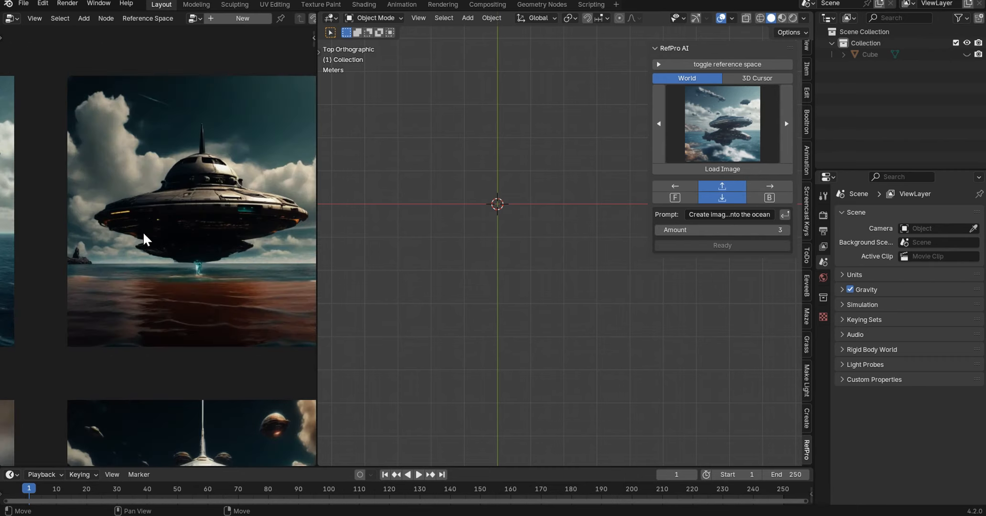
scroll(139, 253, "up", 4)
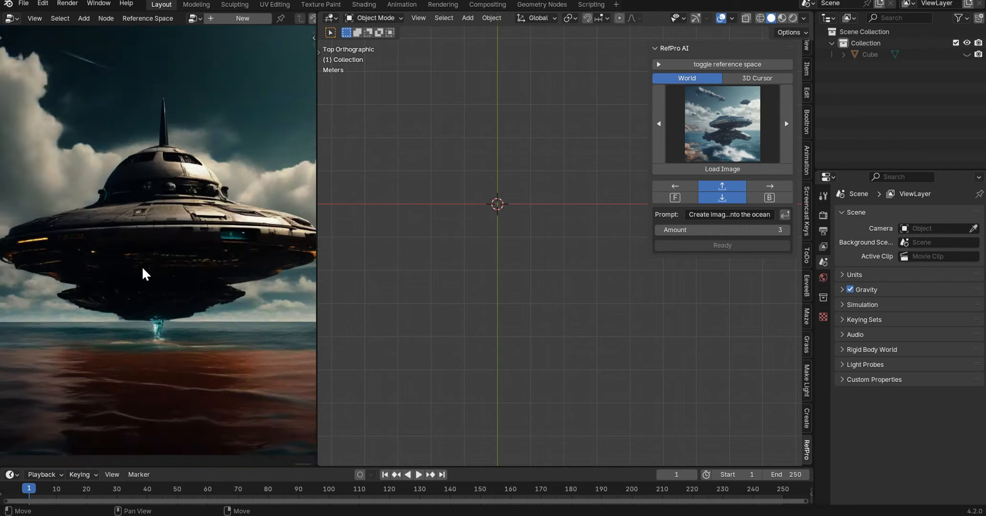
scroll(142, 265, "down", 3)
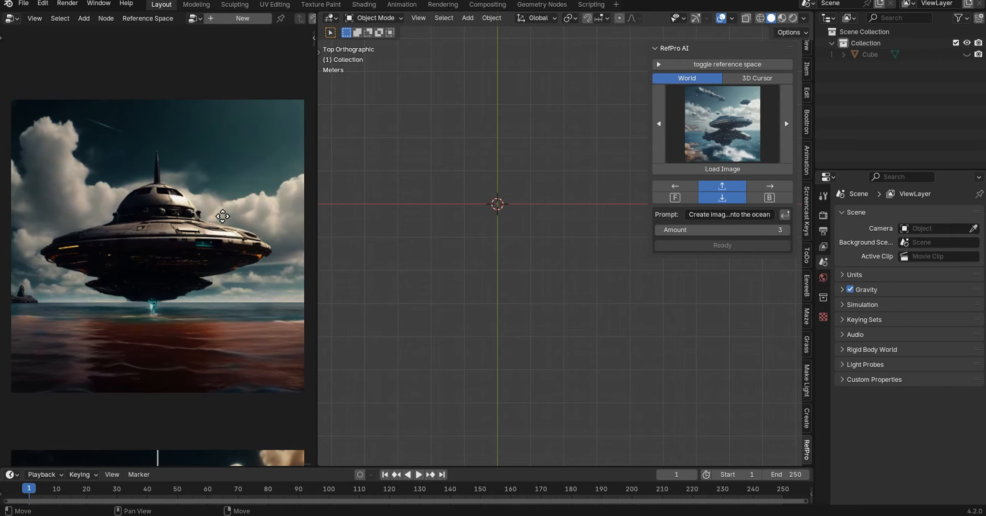
scroll(193, 226, "down", 1)
scroll(187, 226, "down", 1, "ctrl")
mouse_move(179, 231)
middle_mouse_down("ctrl")
mouse_move(169, 215)
mouse_move(178, 237)
mouse_move(198, 232)
middle_mouse_up("ctrl")
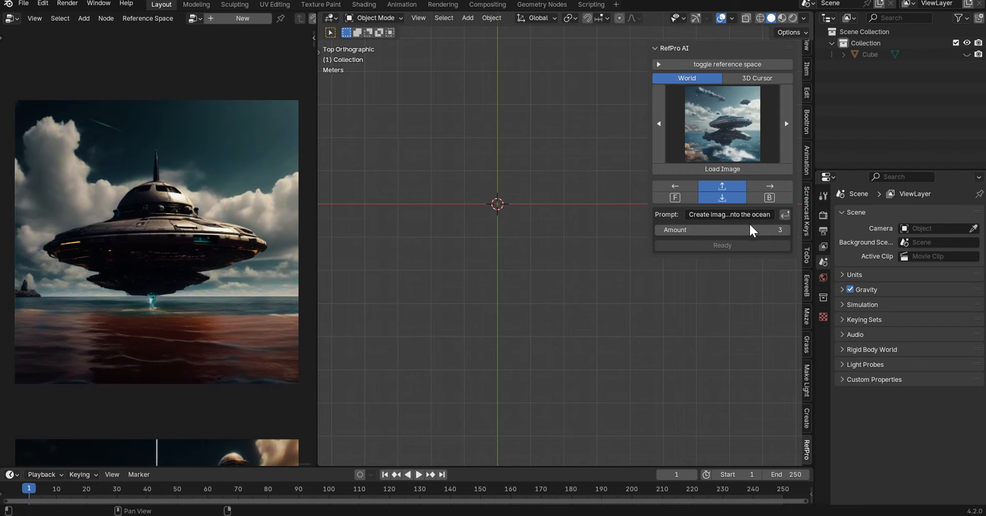
- Close the reference space and load the spaceship image into the viewport with placement set to 3D Cursor
left_click(749, 79)
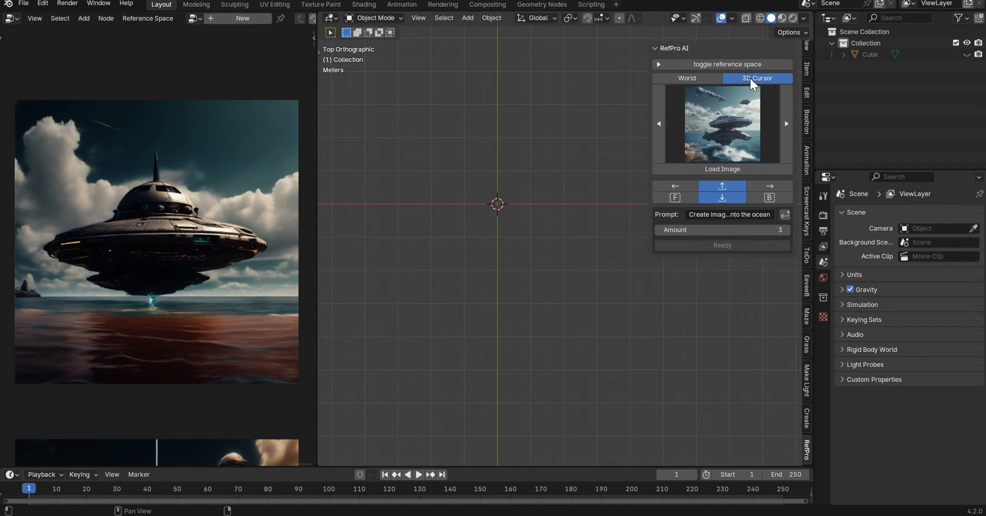
left_click(710, 62)
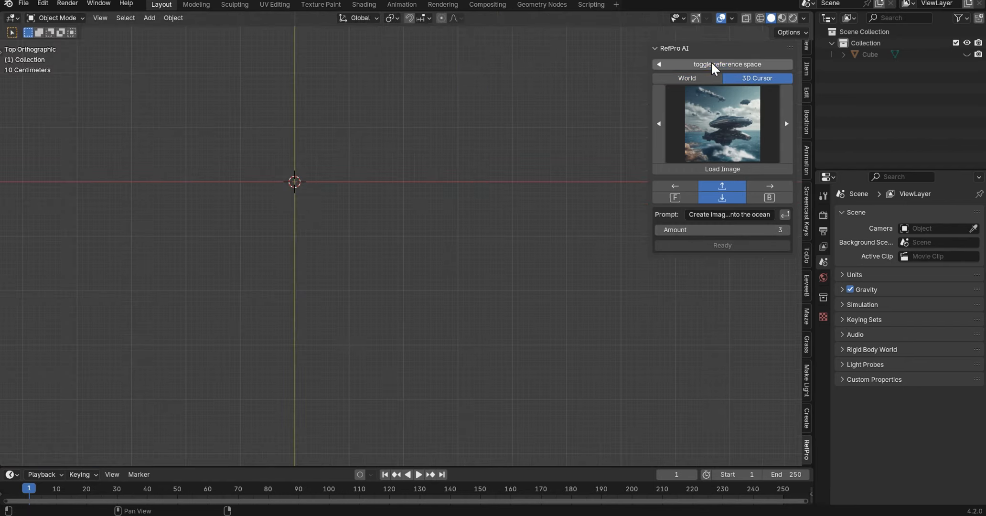
left_click(727, 168)
scroll(526, 152, "down", 3)
left_click_drag(526, 215, 347, 136, "shift")
key("shift+c")
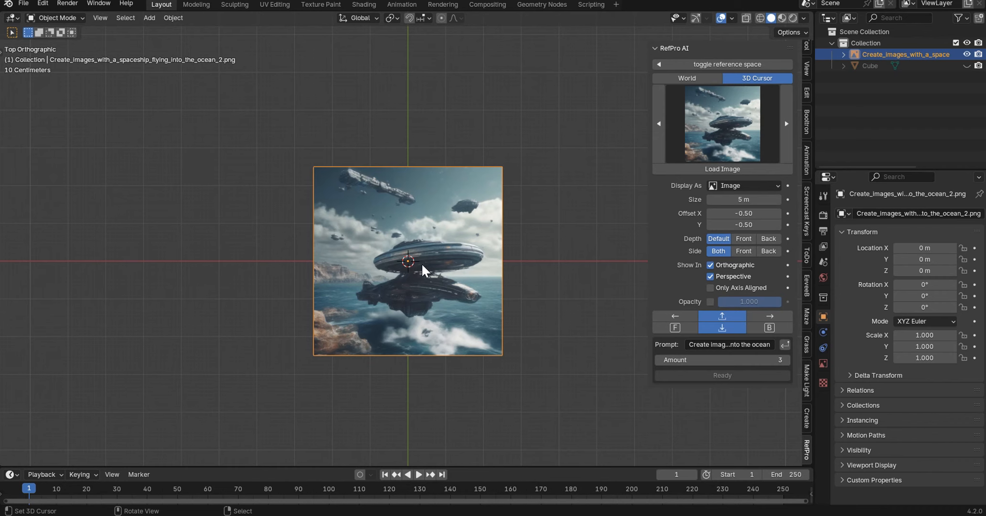
- Inspect the loaded spaceship reference up close from the top view and at an angle in perspective
middle_click_drag(543, 263, 374, 270, "shift")
scroll(506, 228, "up", 4)
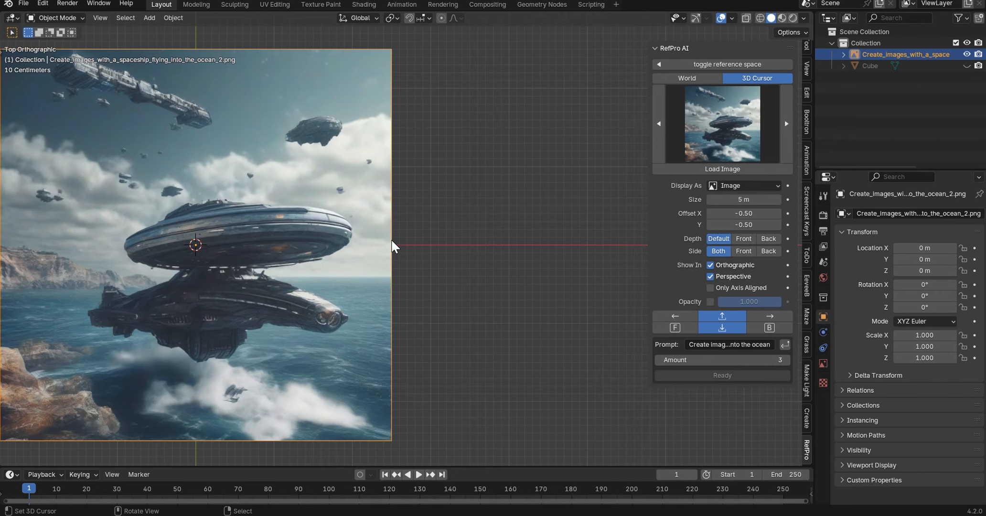
middle_click_drag(402, 244, 519, 252, "shift")
middle_click_drag(533, 203, 542, 186, "ctrl")
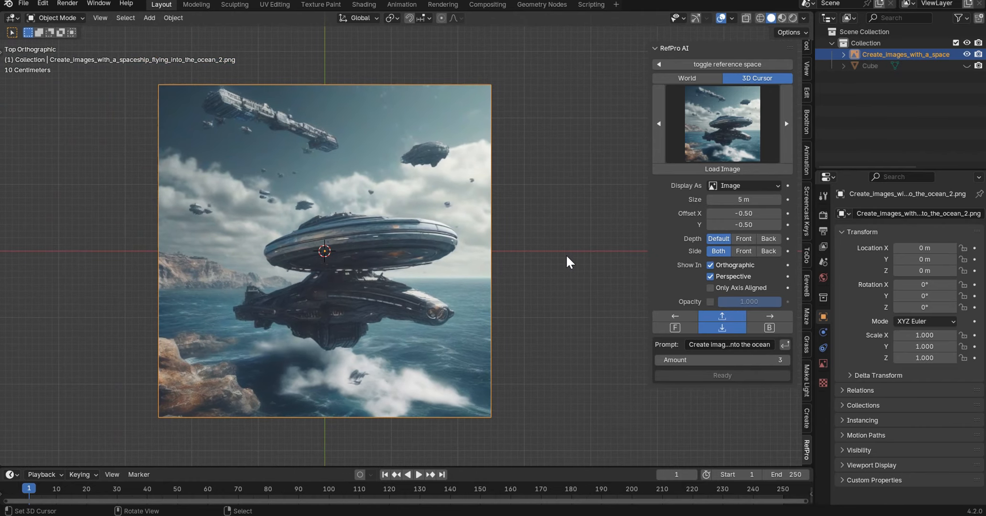
middle_click_drag(573, 271, 565, 237)
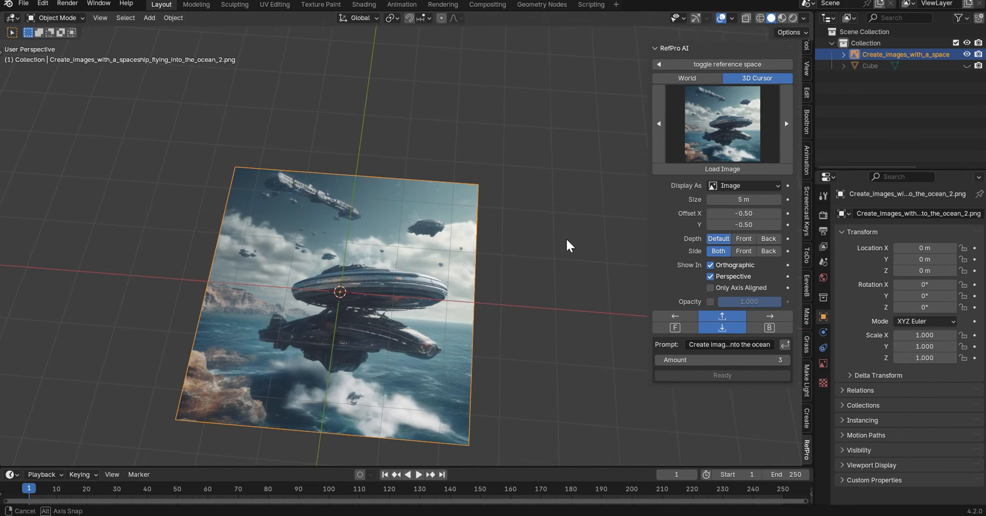
- Reopen the reference space with its Reference settings shown and widen it to fit the image grid
left_click(711, 60)
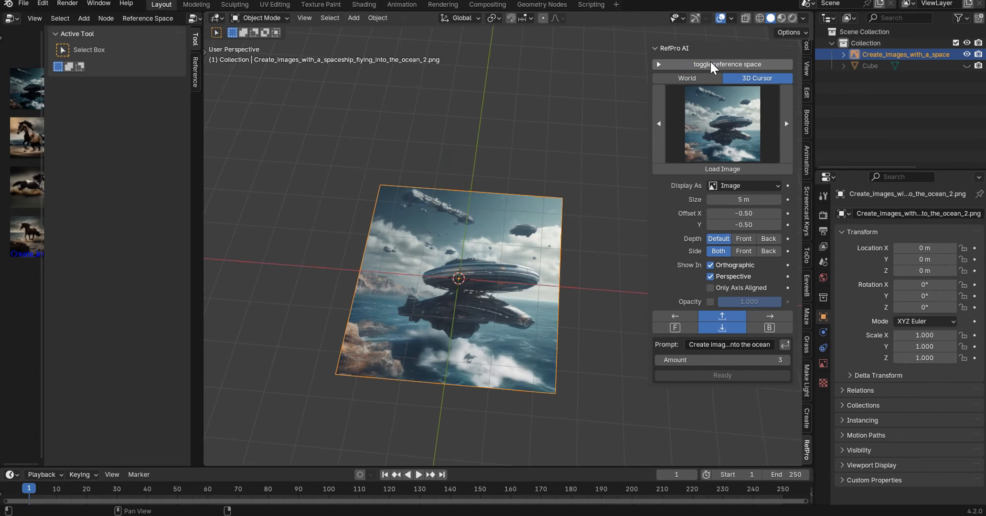
left_click(193, 77)
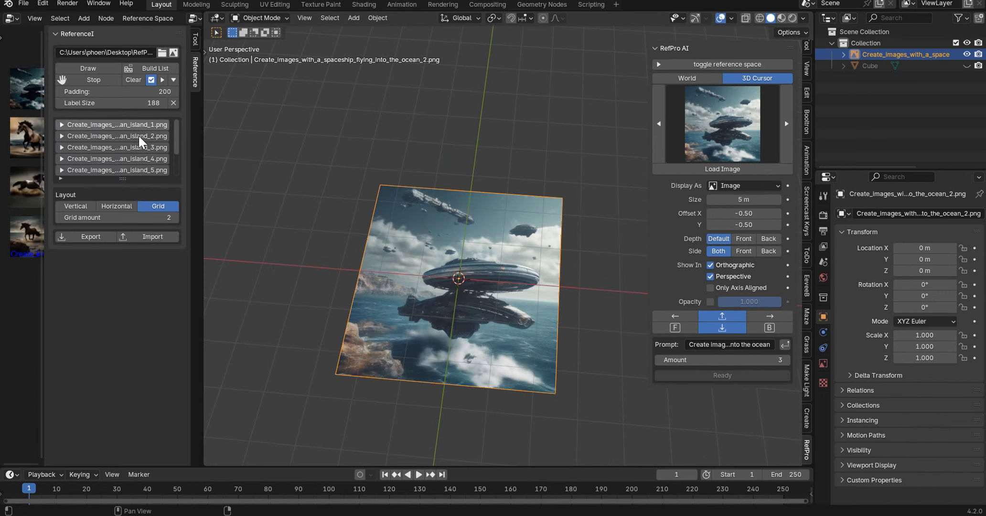
left_click_drag(201, 220, 359, 221)
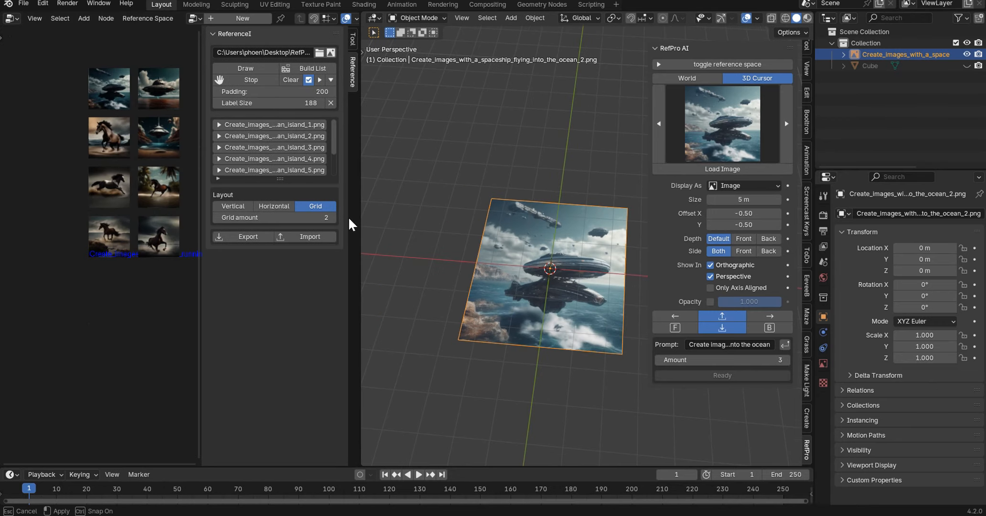
middle_click_drag(158, 211, 126, 269)
scroll(128, 269, "up", 6)
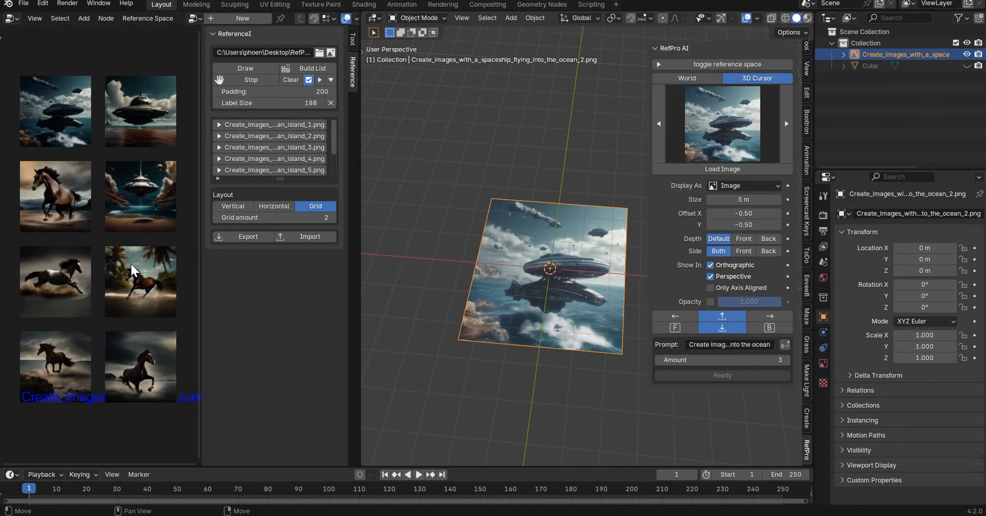
scroll(139, 267, "down", 4)
- Try the Horizontal and Vertical layouts for the reference images and return to the Grid layout
left_click(270, 205)
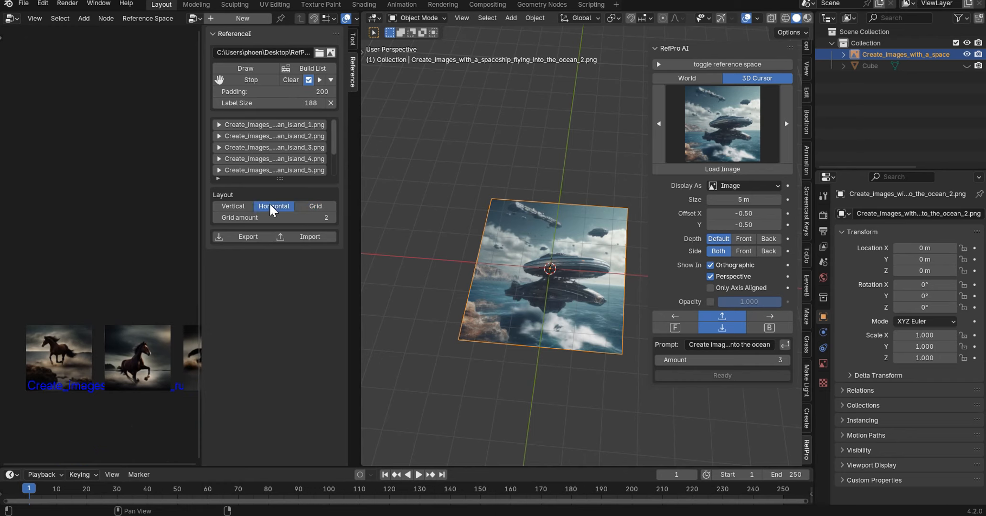
middle_click_drag(131, 242, 213, 212)
left_click(225, 206)
left_click(319, 205)
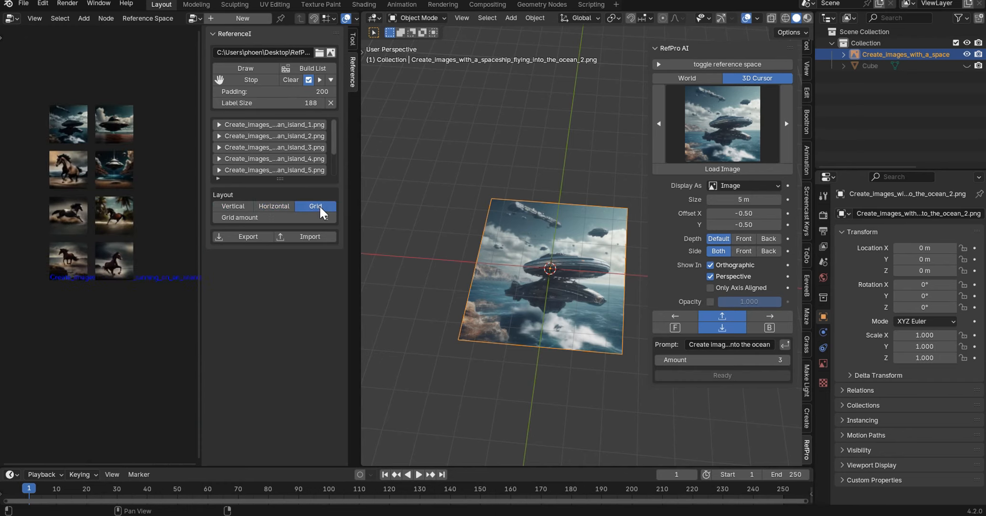
- Set the Padding between the reference images to 490
middle_click_drag(119, 127, 117, 222)
scroll(117, 222, "up", 2)
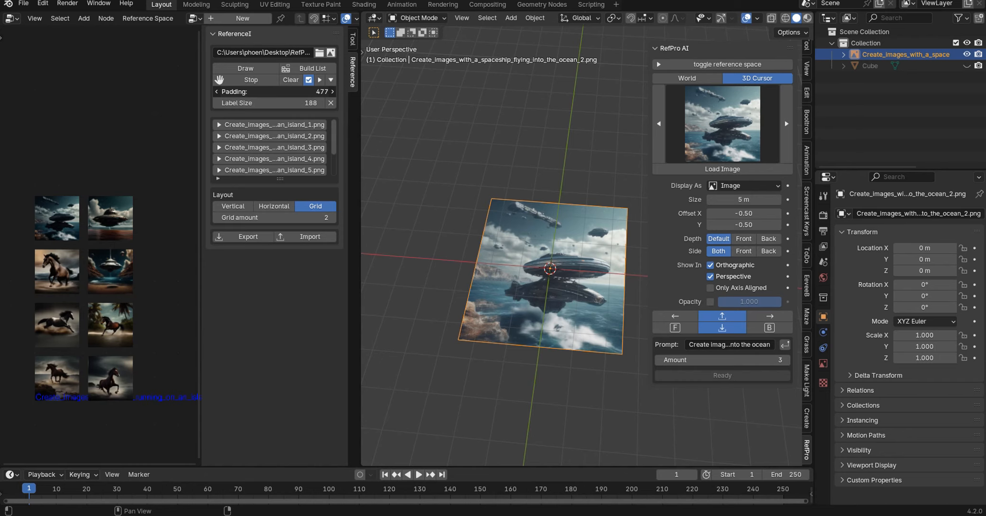
left_click_drag(275, 91, 282, 91)
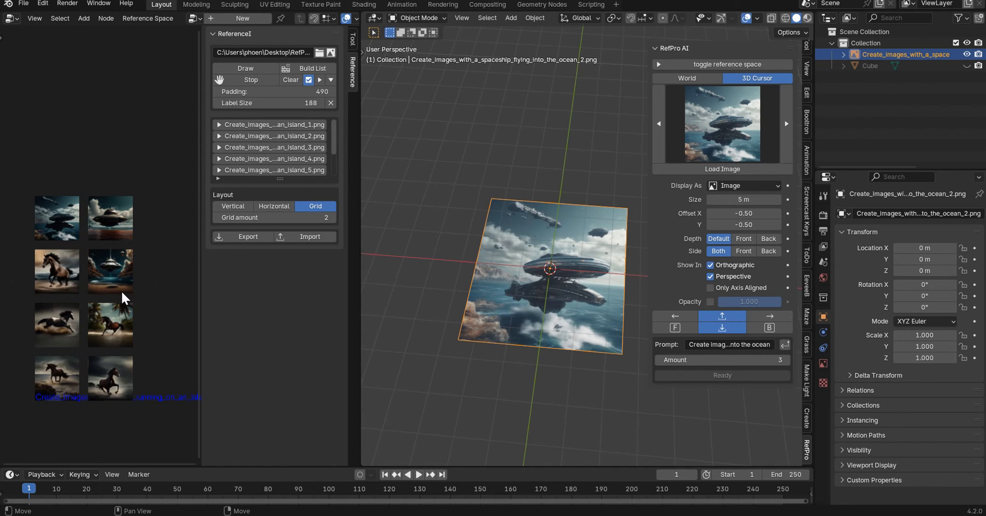
- Turn off the label of the first horse image and remove that image from the reference list
left_click(219, 124)
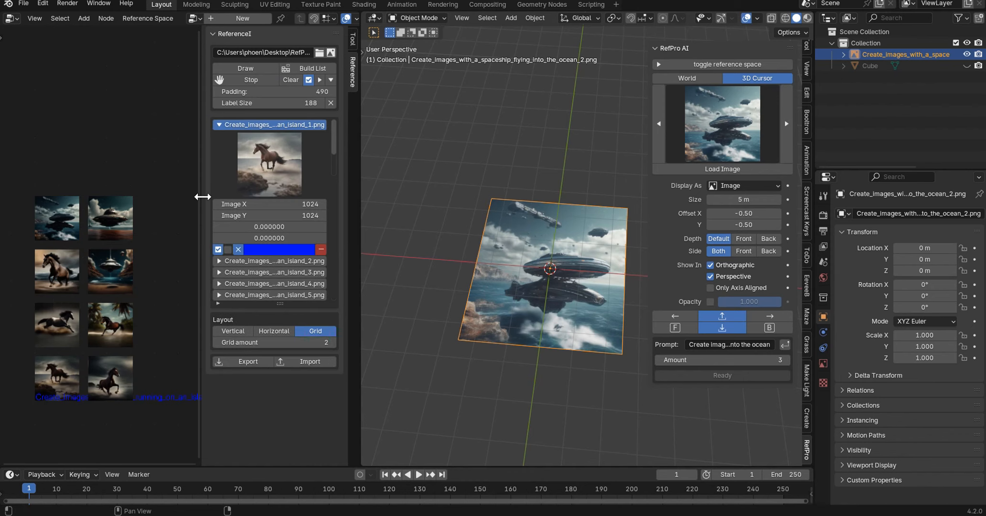
left_click(239, 248)
left_click(249, 249)
left_click(248, 248)
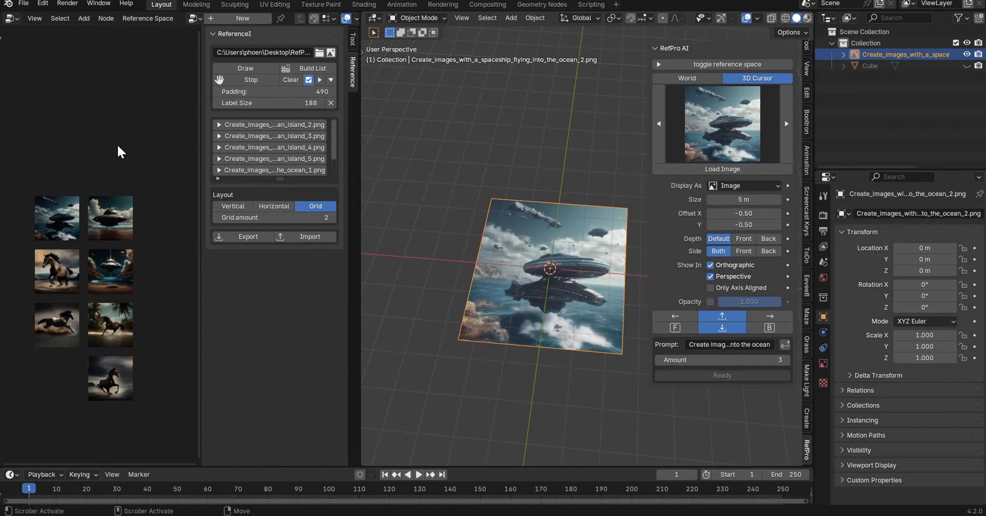
- Add the Bevel V4 Joints image from the Downloads folder to the reference space, browsing by thumbnails
left_click(331, 51)
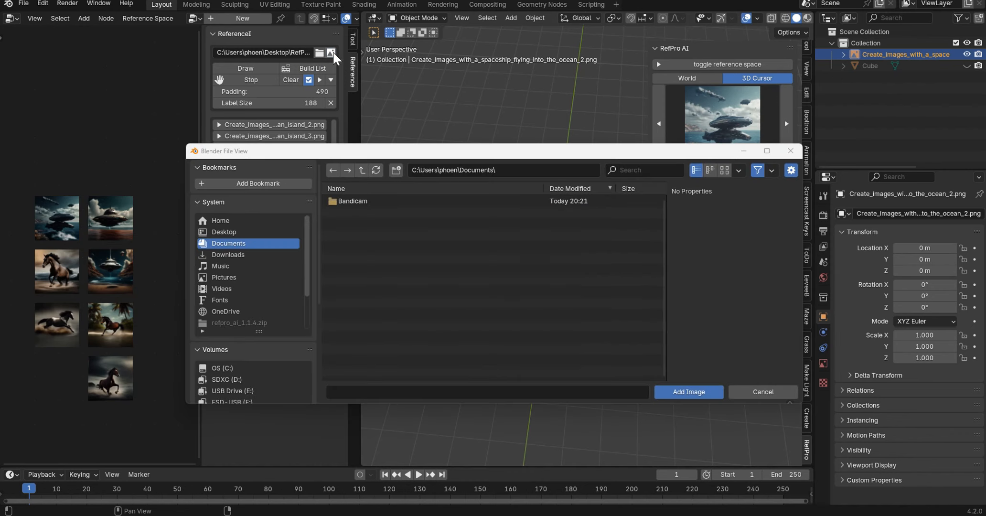
left_click(248, 254)
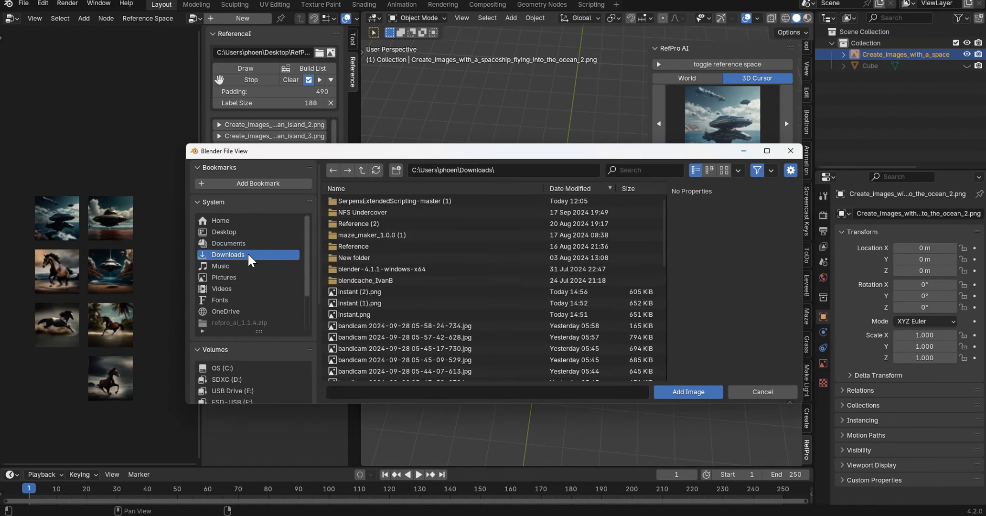
left_click(725, 170)
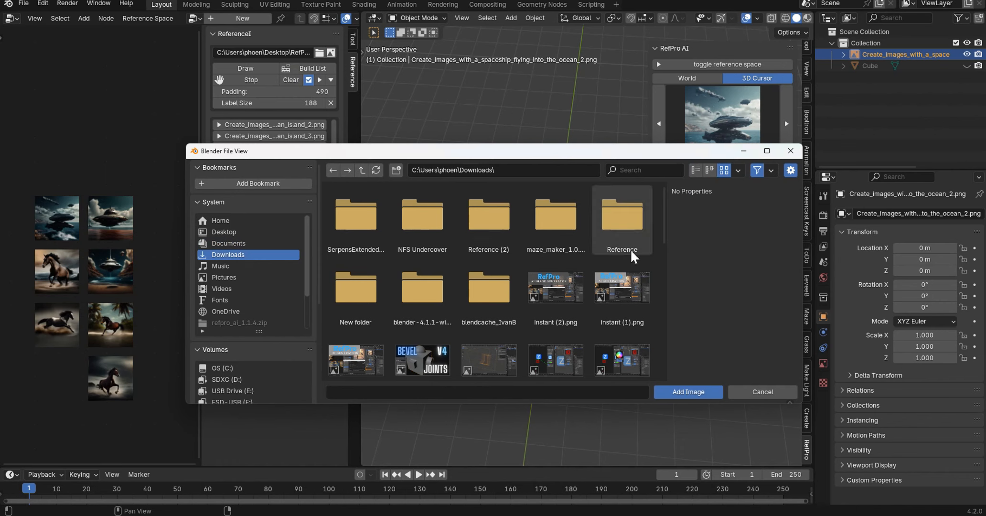
double_click(424, 360)
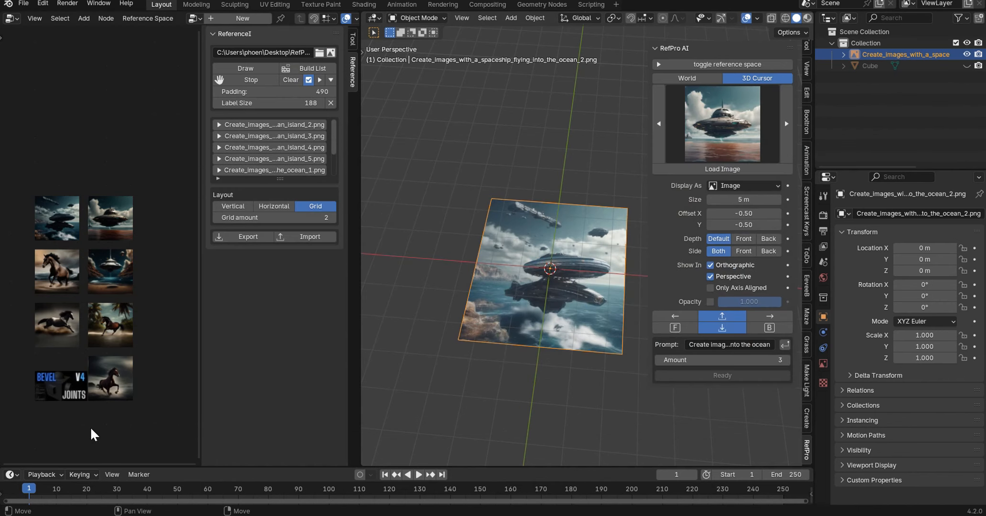
- Choose the Bevel V4 Joints image from the RefPro AI previews and load it into the viewport as a 5 m image reference
scroll(87, 420, "up", 2)
middle_click_drag(85, 414, 121, 233)
scroll(118, 270, "up", 1)
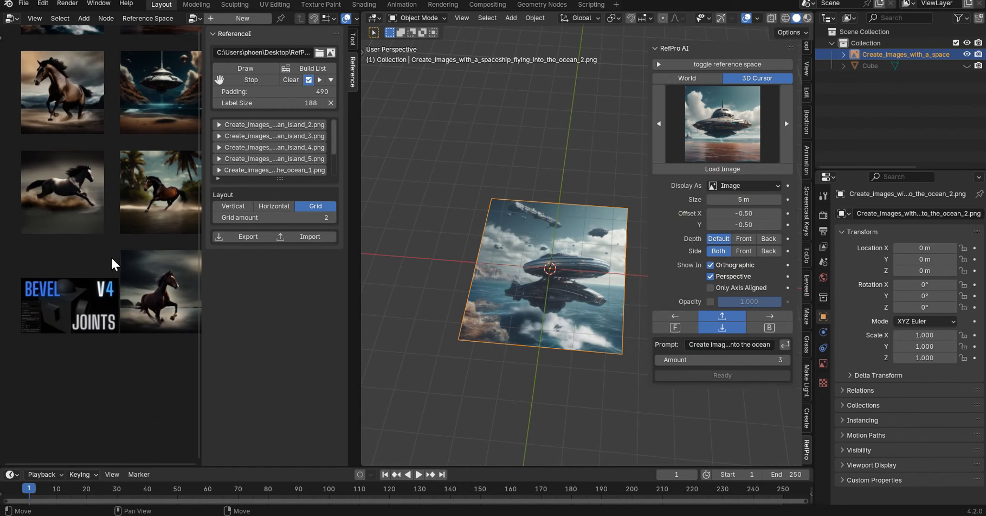
scroll(110, 256, "down", 2)
left_click(788, 129)
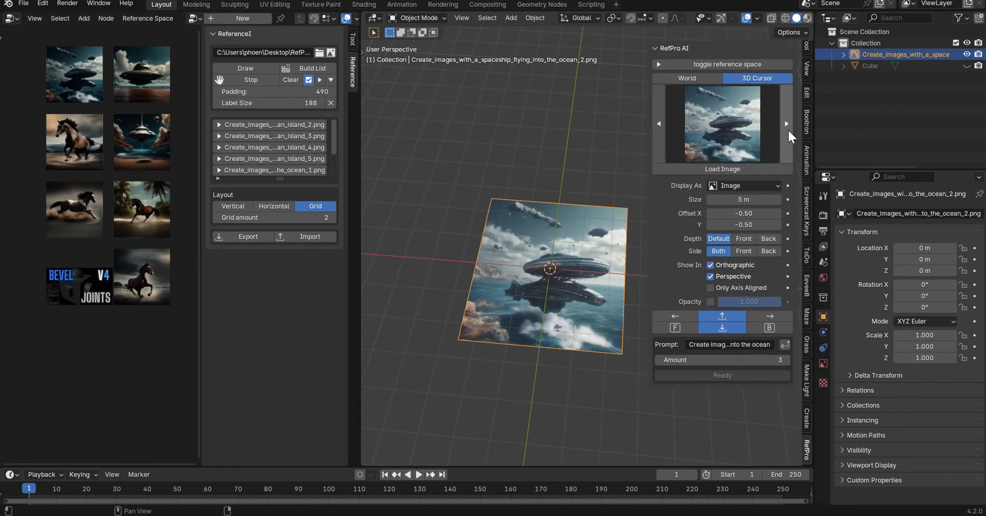
left_click(733, 131)
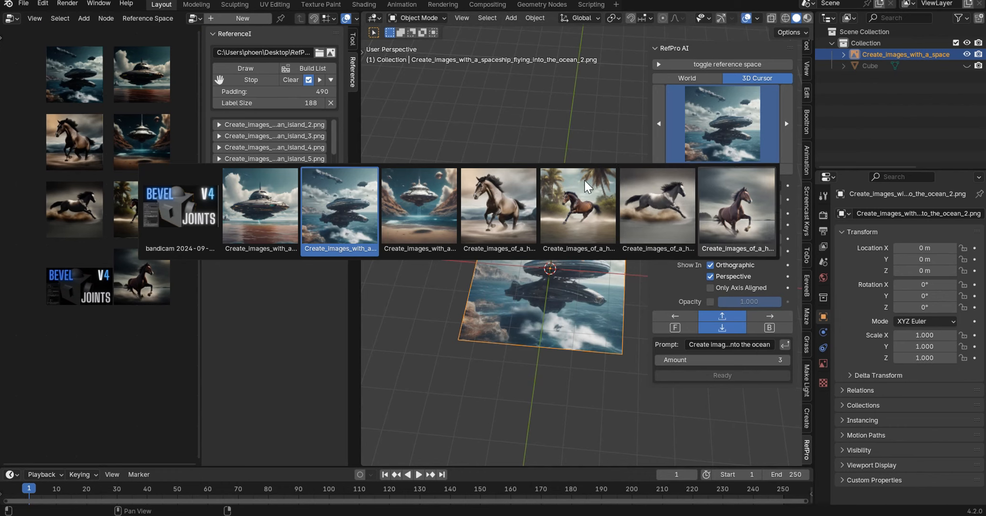
left_click(183, 192)
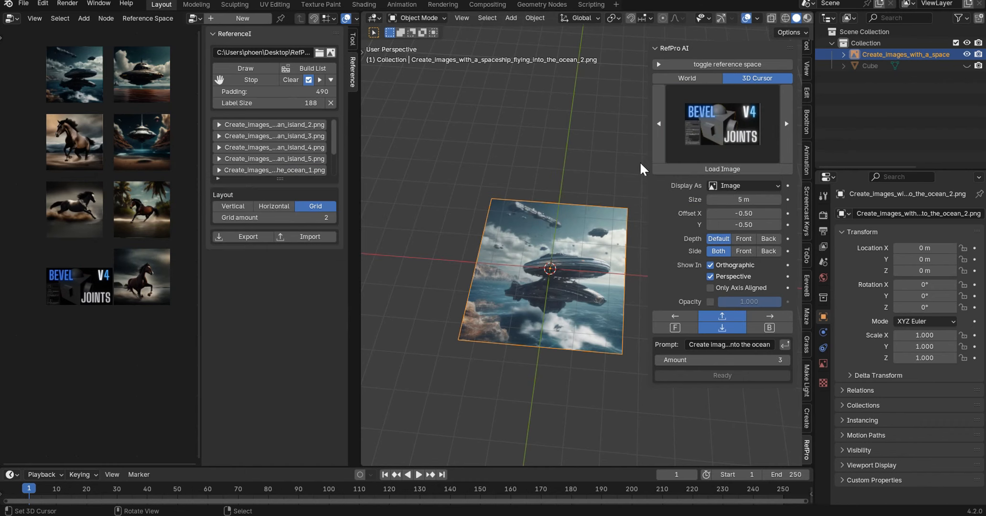
left_click(678, 169)
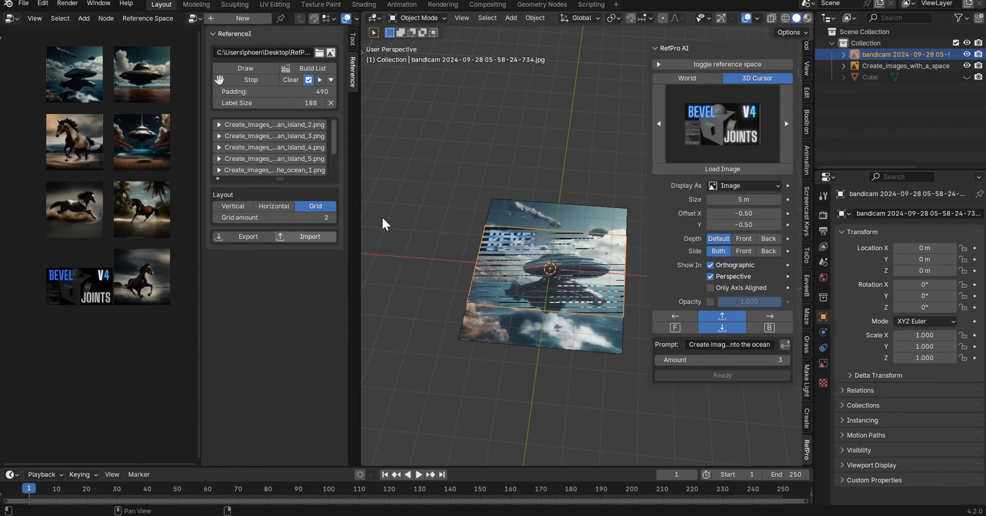
- Move the Bevel V4 Joints image clear of the spaceship image to about X -0.58, Y 2.99, Z 1.33 m, and widen the 3D viewport
key("g")
left_click(380, 148)
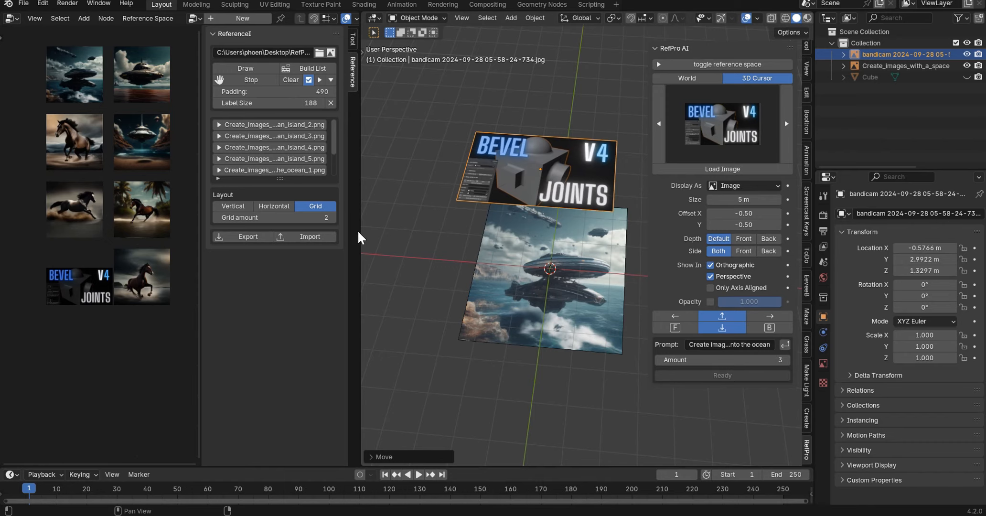
left_click_drag(358, 236, 198, 215)
middle_click_drag(288, 180, 437, 257)
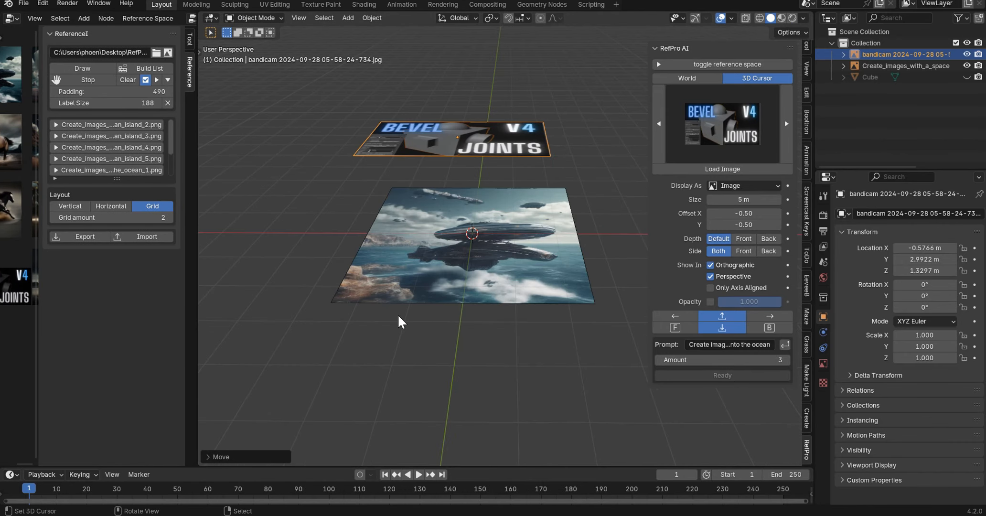
middle_click_drag(397, 314, 408, 303)
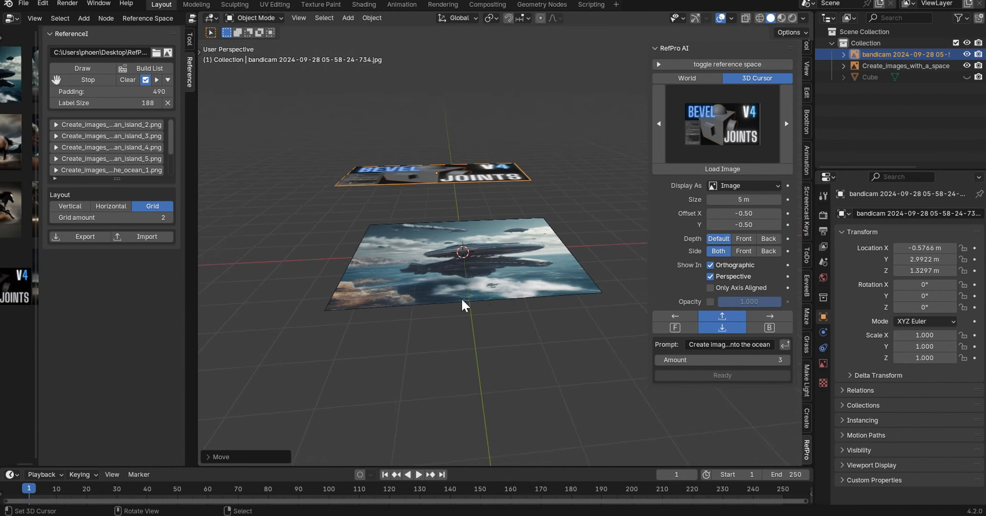
middle_click_drag(530, 183, 525, 262)
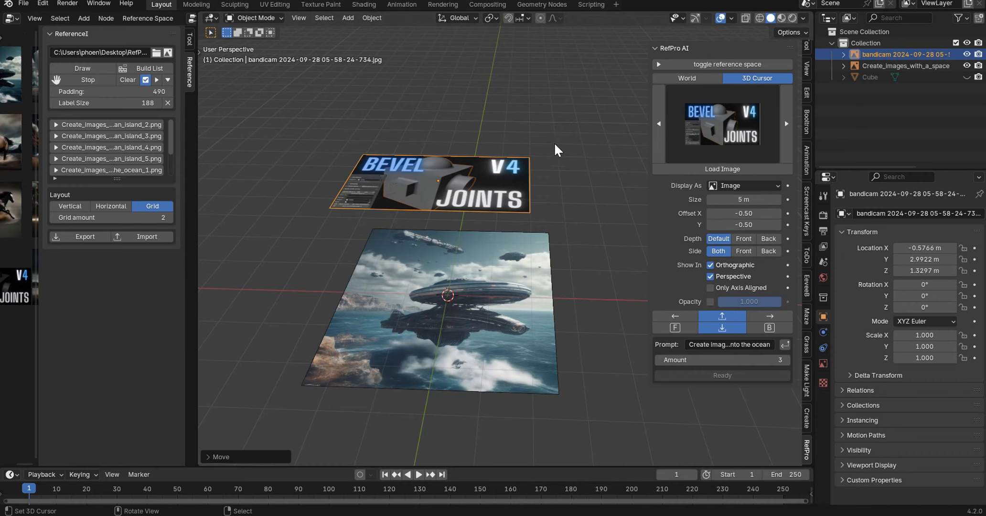
mouse_move(581, 184)
middle_mouse_down()
mouse_move(571, 184)
mouse_move(590, 178)
mouse_move(601, 146)
mouse_move(585, 194)
middle_mouse_up()
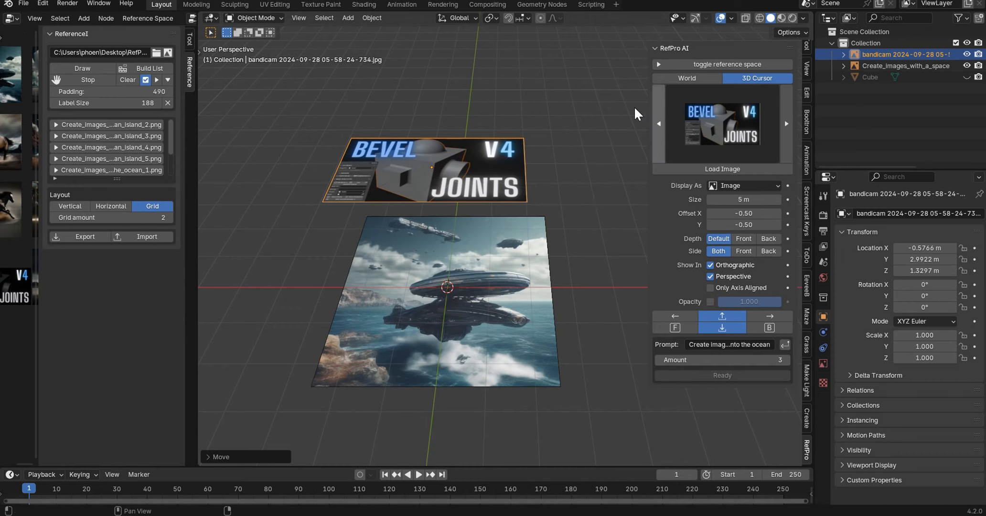
- Cycle through the RefPro AI image previews, past the horse images, to the round spaceship above the reddish ocean
left_click(786, 122)
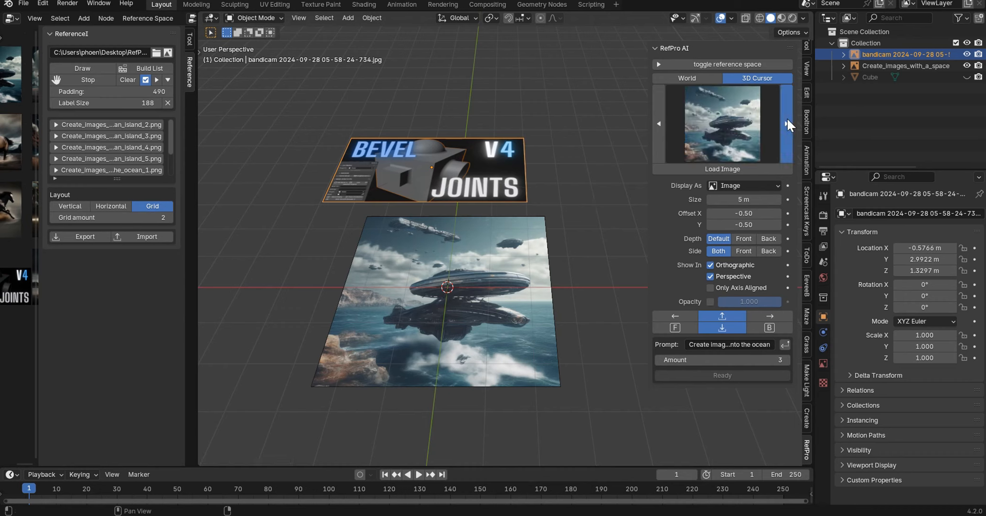
left_click(786, 124)
left_click(786, 89)
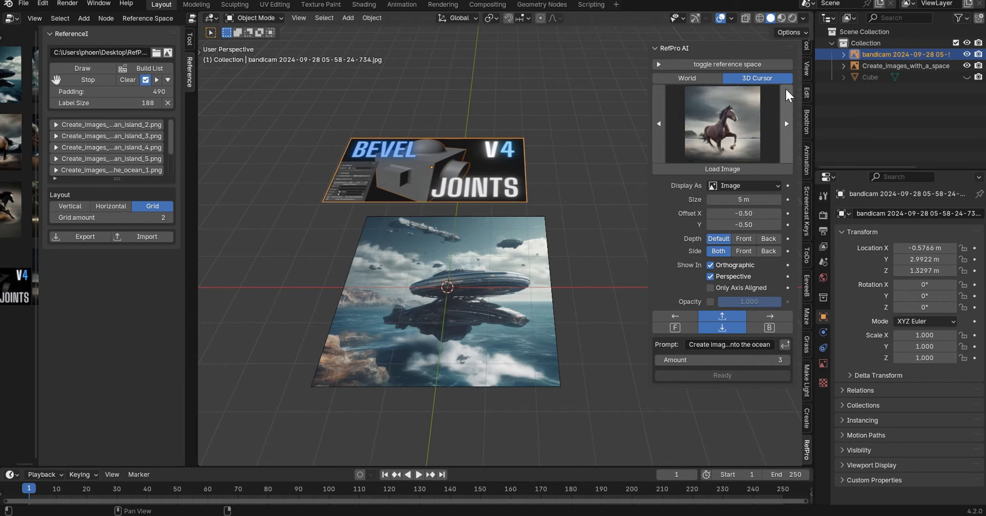
left_click(786, 88)
left_click(786, 92)
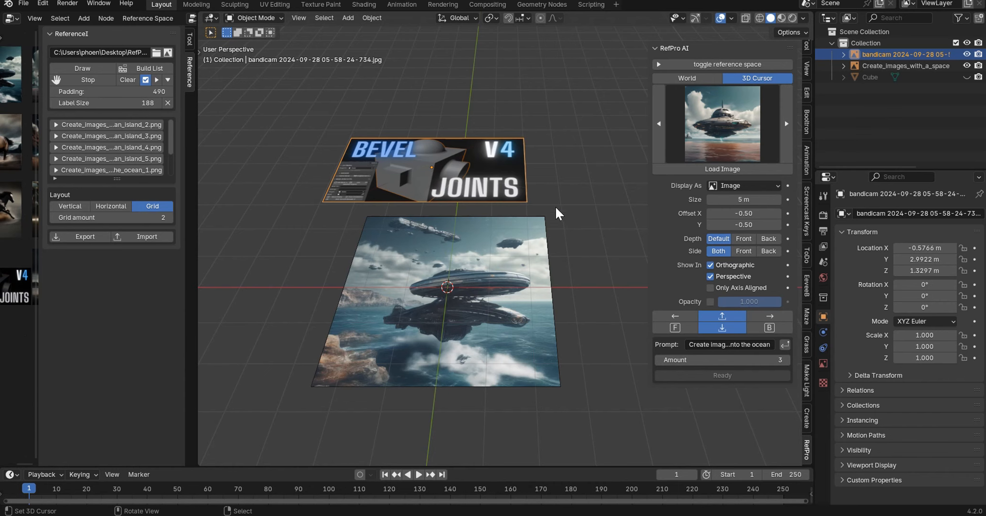
mouse_move(556, 204)
middle_mouse_down()
mouse_move(558, 217)
mouse_move(553, 201)
middle_mouse_up()
scroll(553, 201, "up", 1)
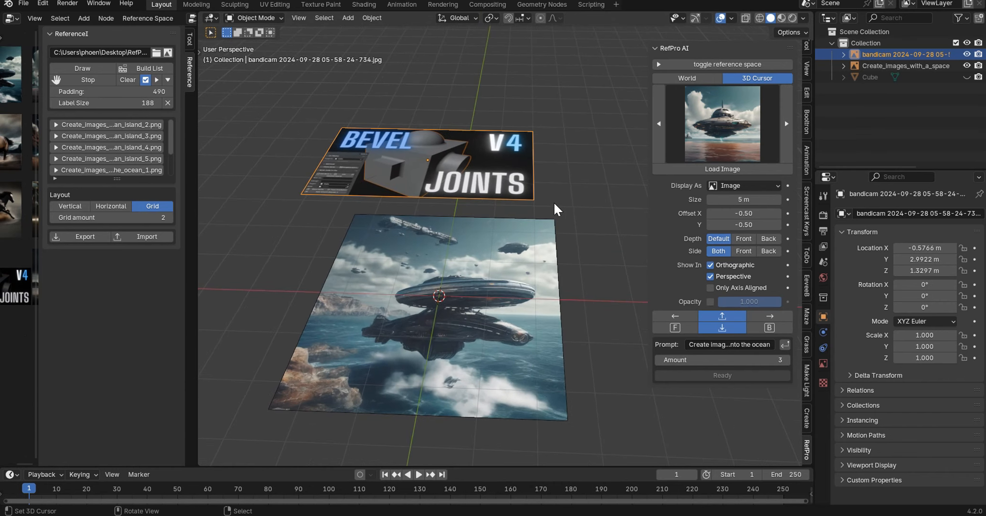